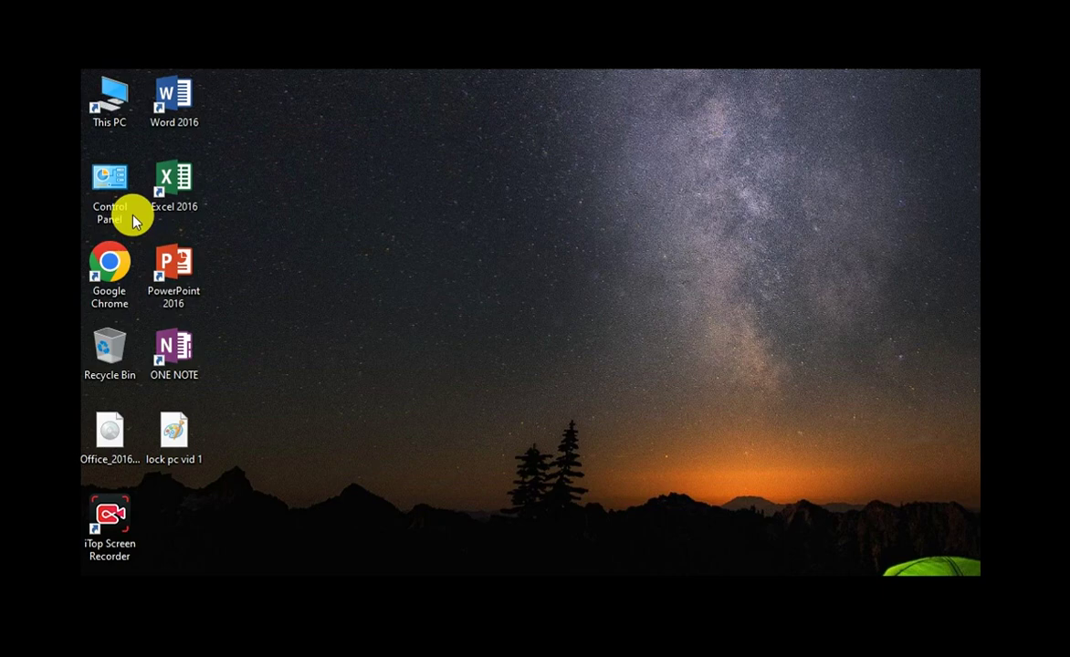
# - Open Control Panel from the desktop icon and choose Mouse to show Mouse Properties
pyautogui.doubleClick(127, 199)
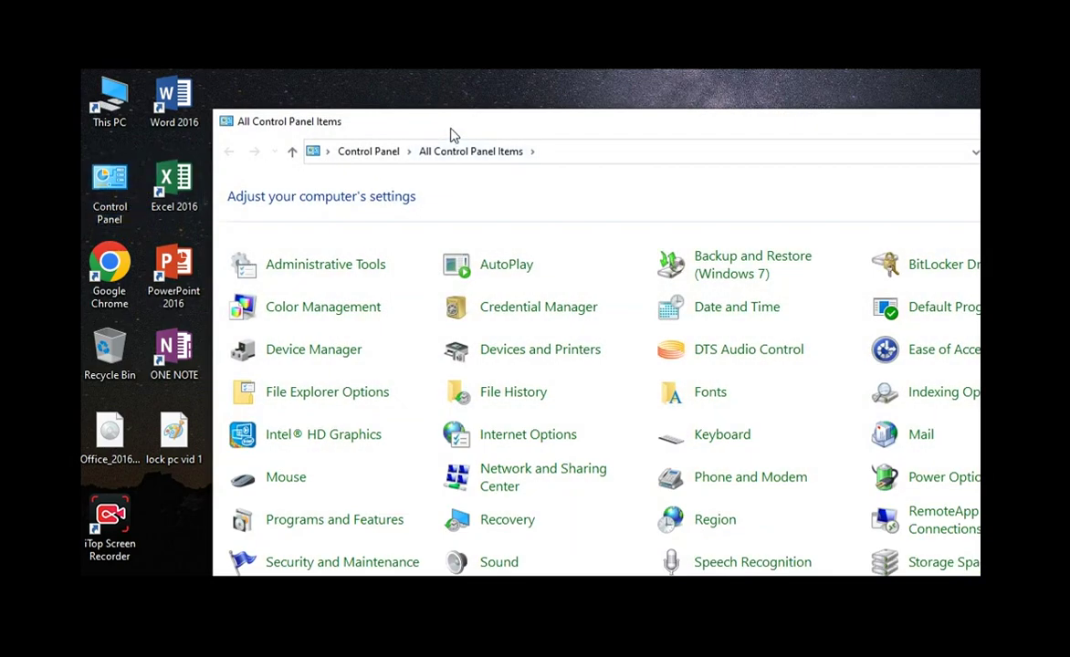
pyautogui.moveTo(454, 134); pyautogui.dragTo(449, 105)
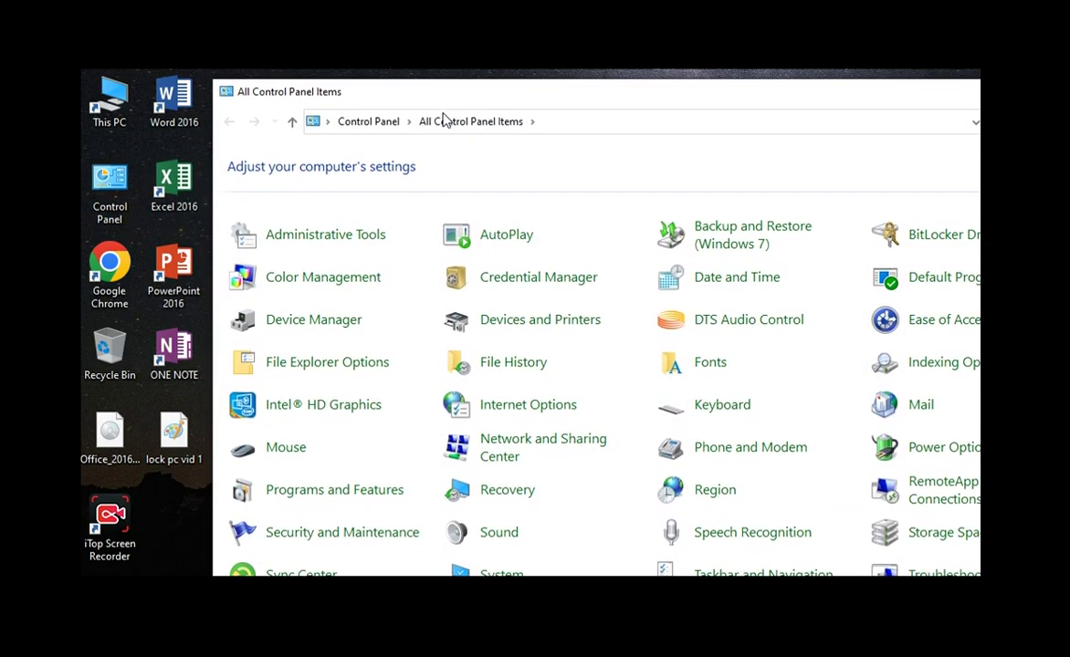
pyautogui.click(288, 457)
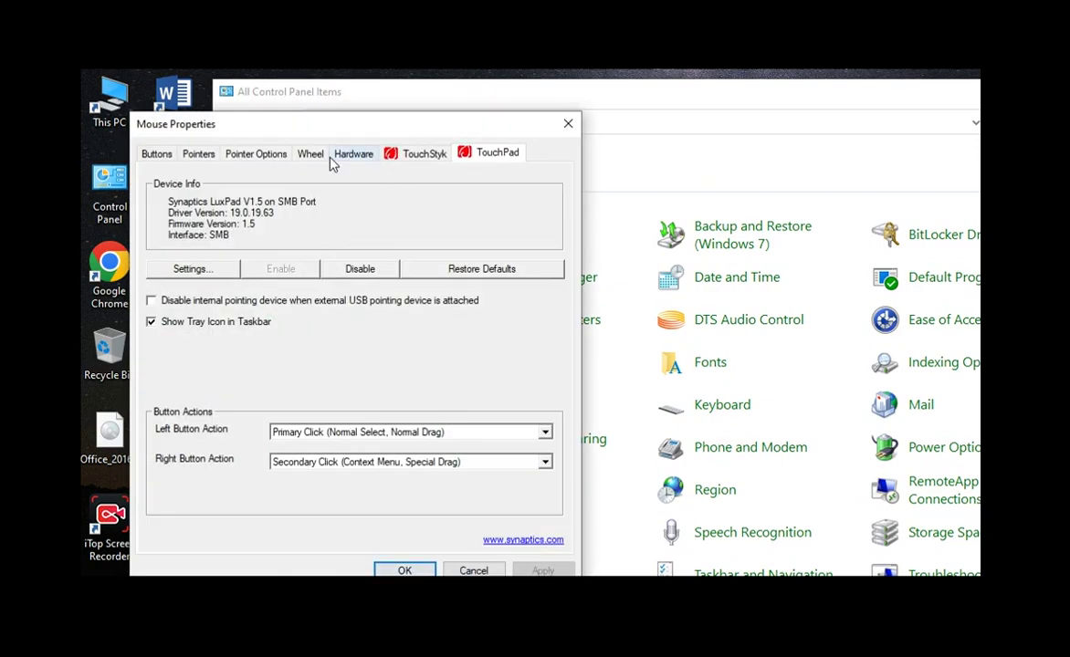
# - On the Pointers tab, preview the Working In Background and Handwriting cursors
pyautogui.click(198, 154)
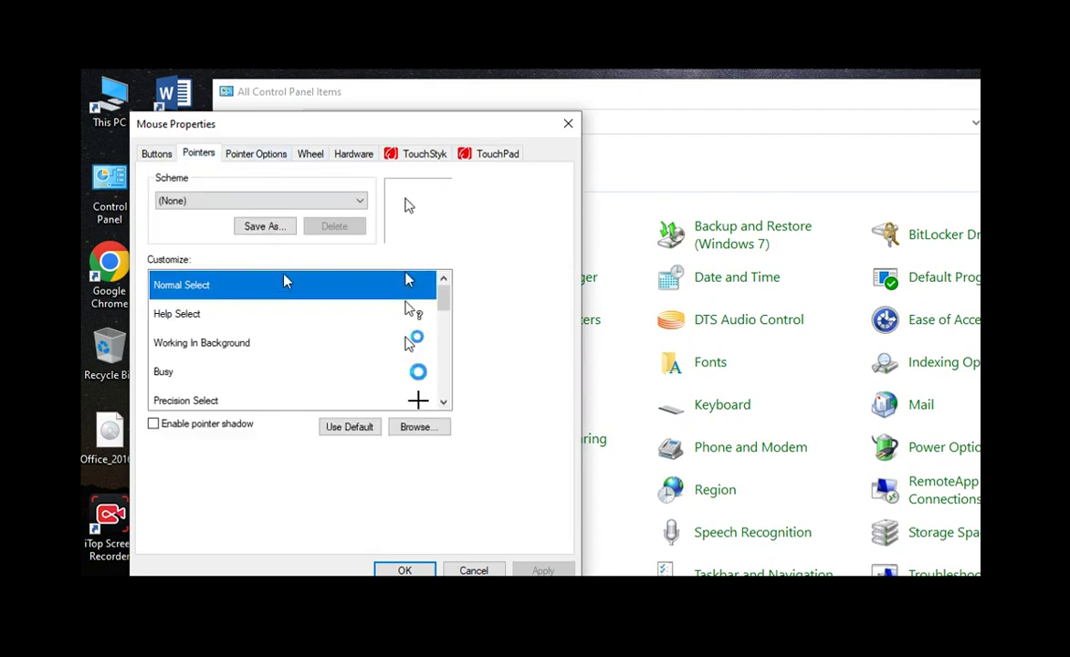
pyautogui.click(420, 340)
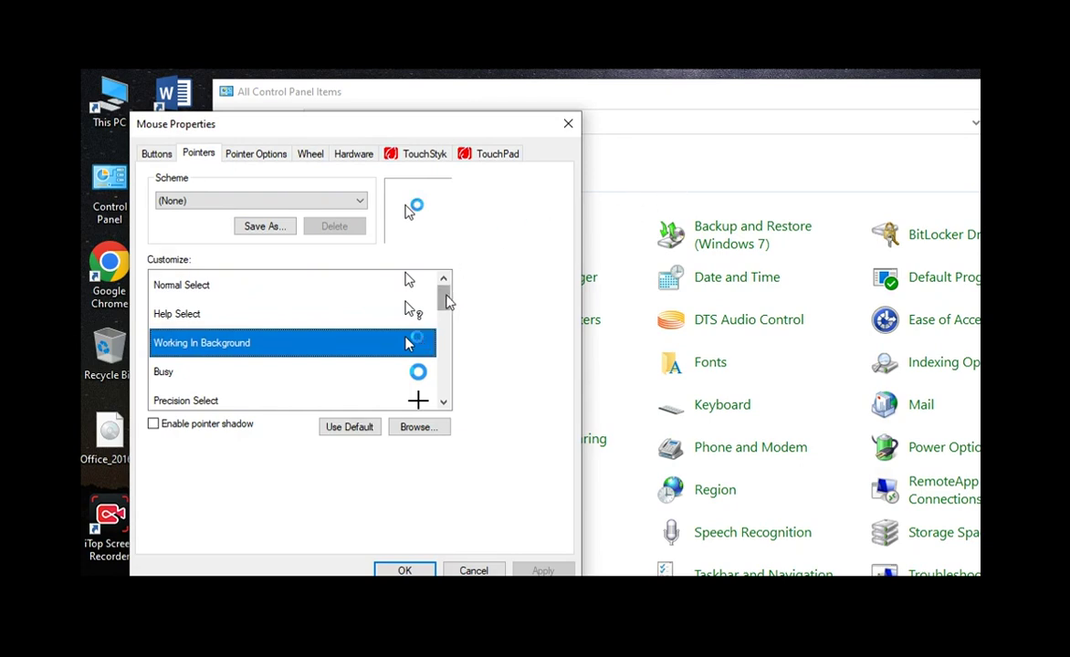
pyautogui.moveTo(444, 300)
pyautogui.mouseDown()
pyautogui.moveTo(447, 315)
pyautogui.moveTo(411, 322)
pyautogui.mouseUp()
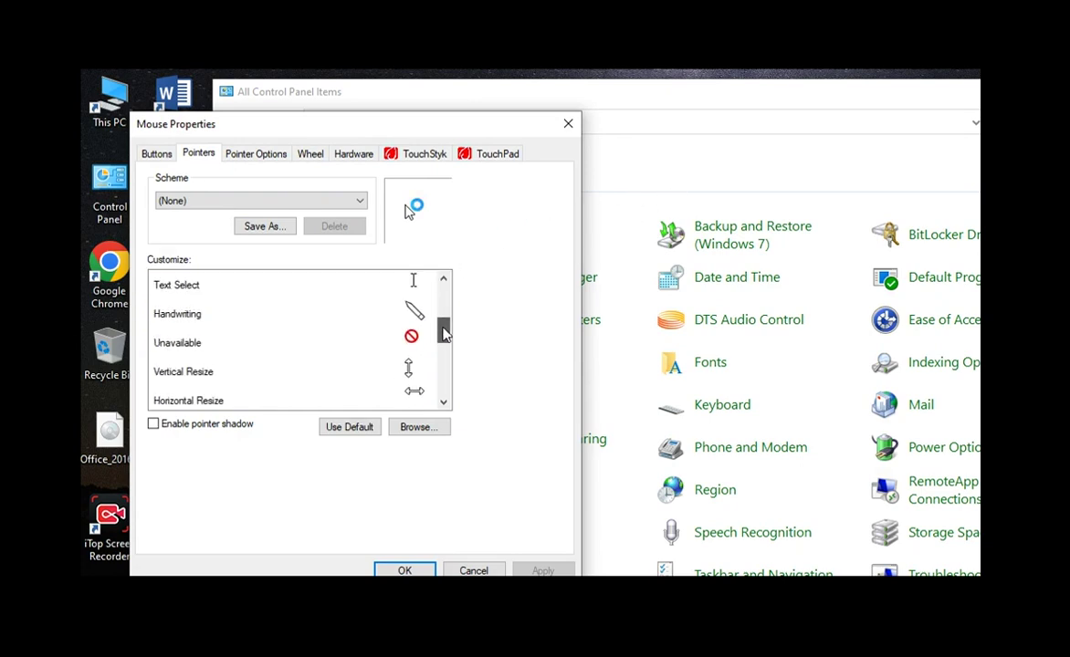
pyautogui.click(417, 314)
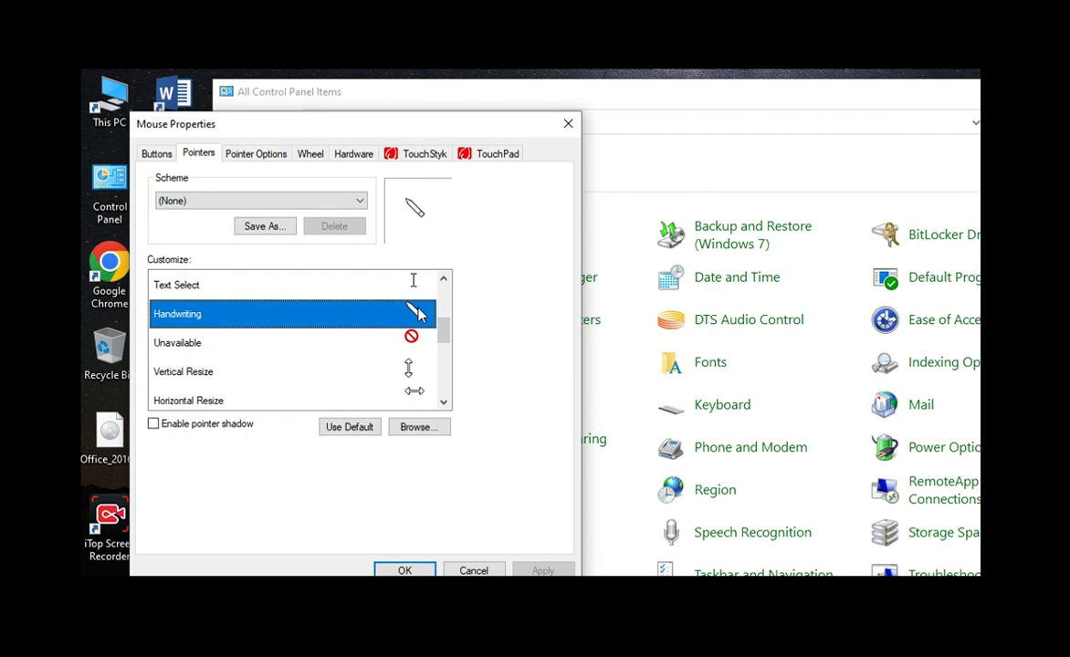
# - After trying Windows Black (large), set the scheme to Windows Default (system scheme) and apply it
pyautogui.click(331, 200)
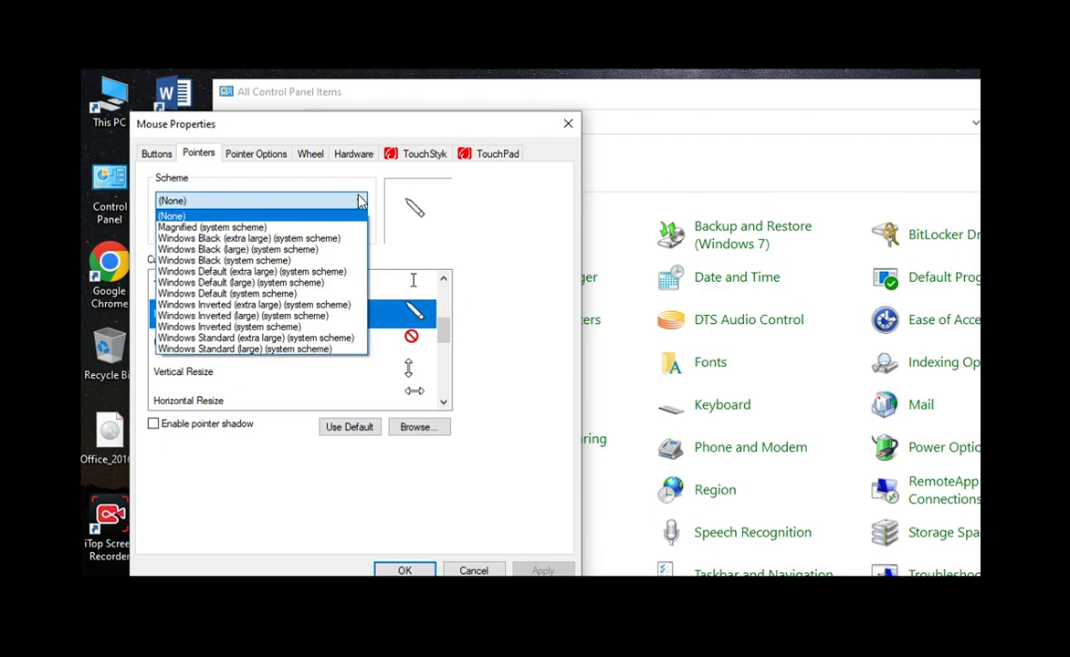
pyautogui.click(330, 250)
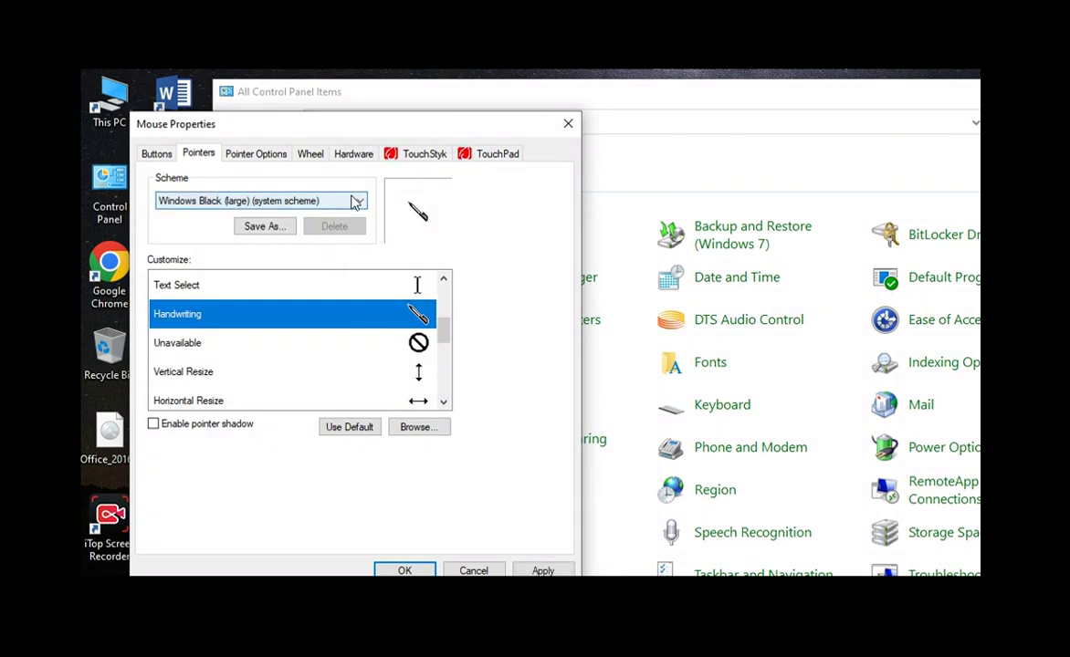
pyautogui.click(356, 201)
pyautogui.click(336, 294)
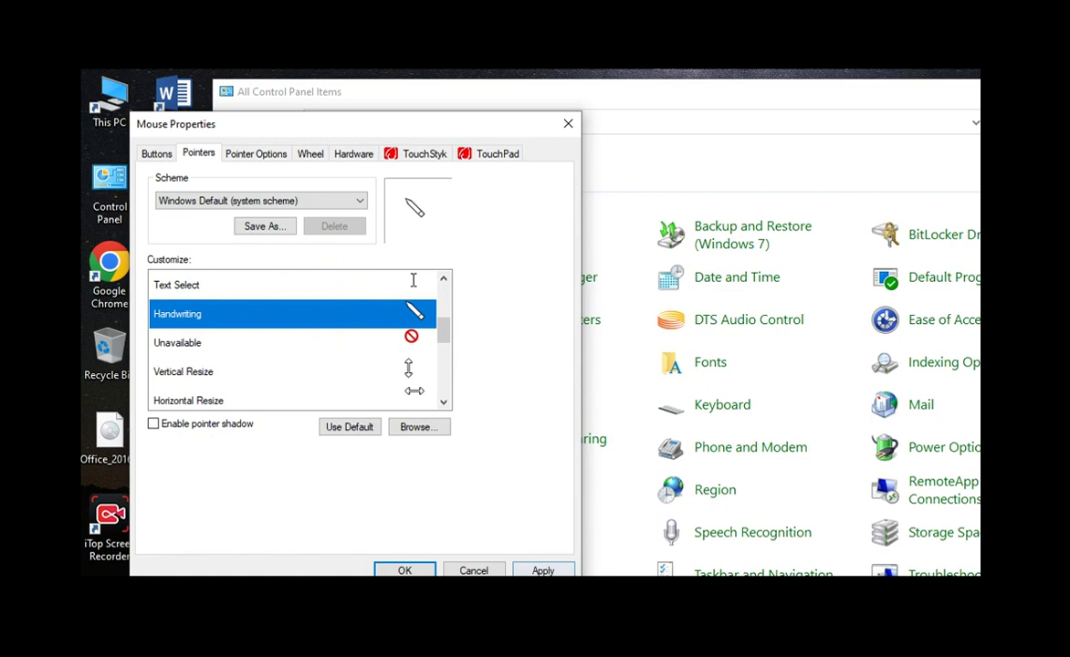
pyautogui.moveTo(492, 130); pyautogui.dragTo(499, 100)
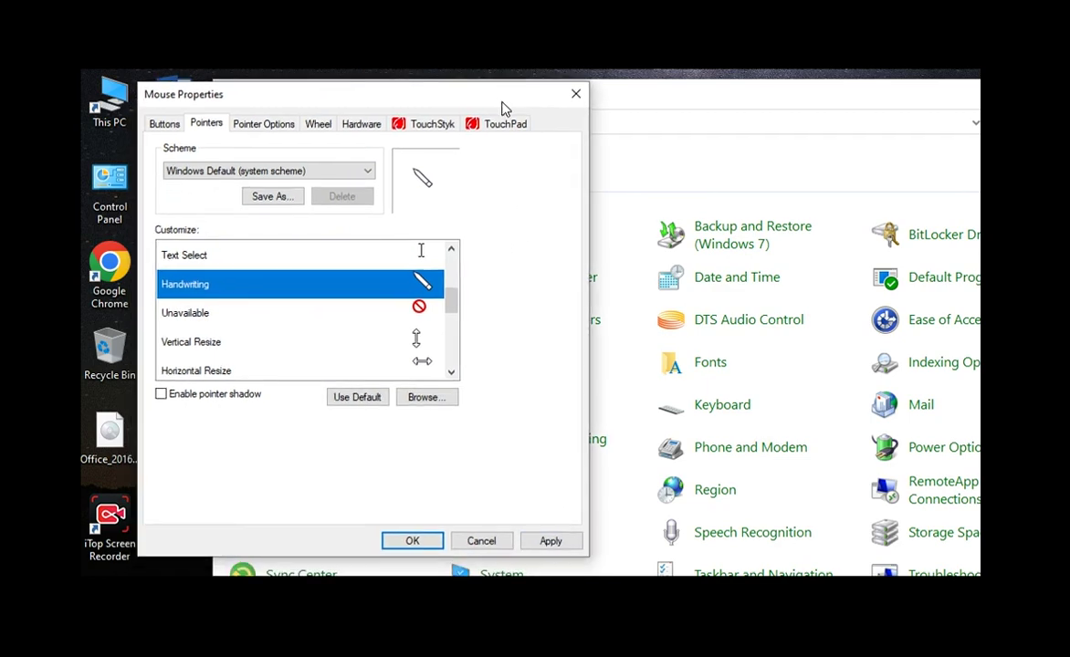
pyautogui.click(561, 546)
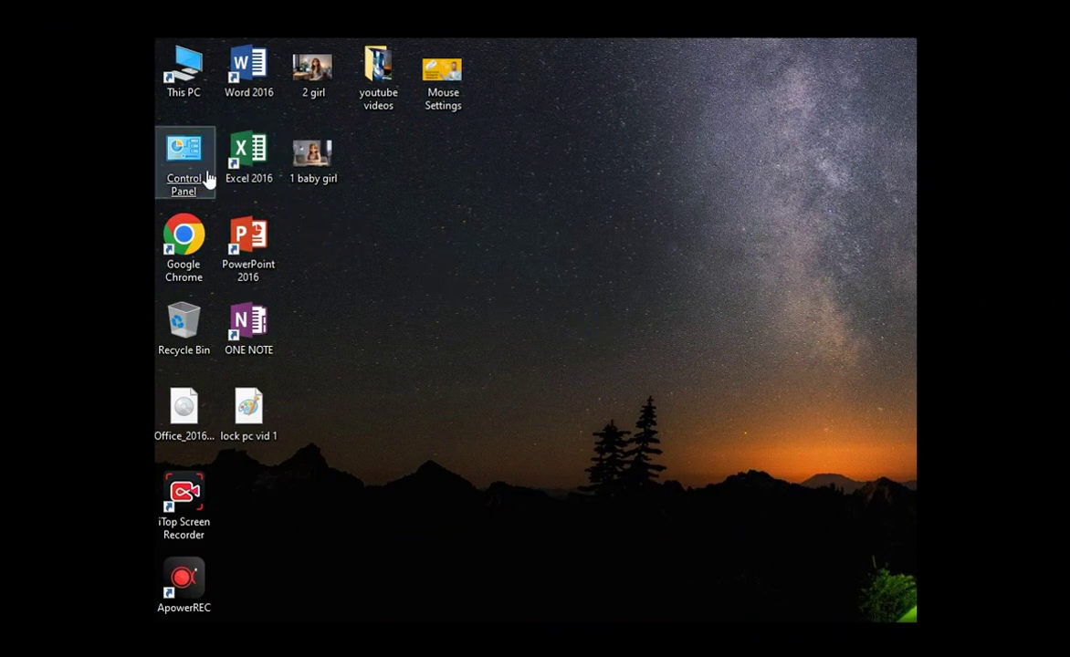
# - Reopen Mouse Properties, tick 'Show location of pointer when I press the CTRL key', apply and OK
pyautogui.doubleClick(208, 178)
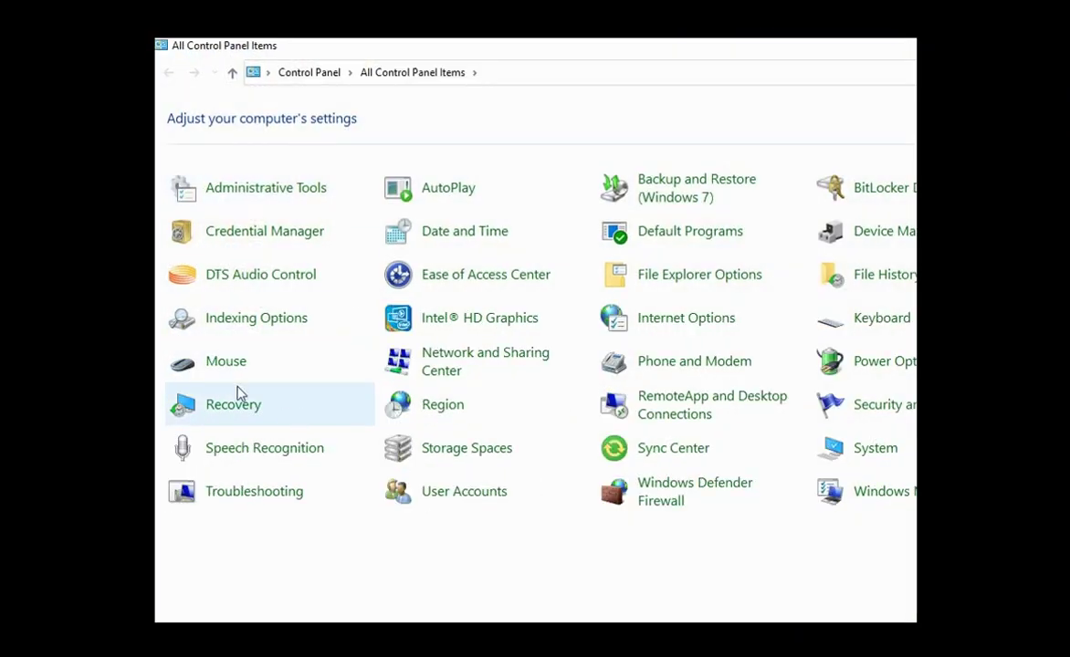
pyautogui.click(216, 373)
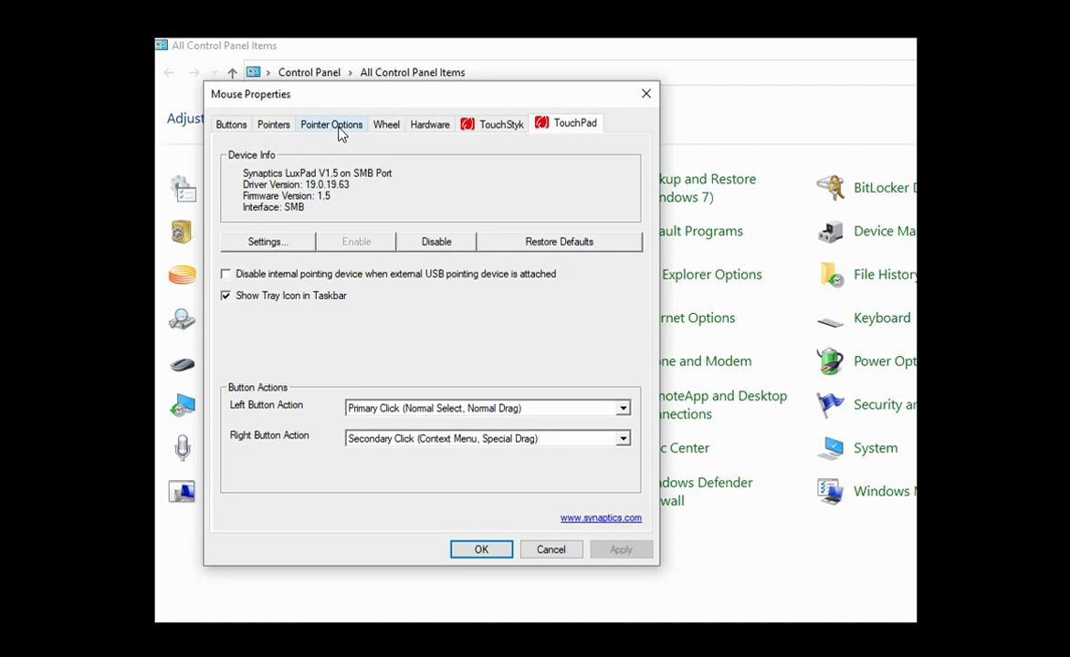
pyautogui.click(334, 125)
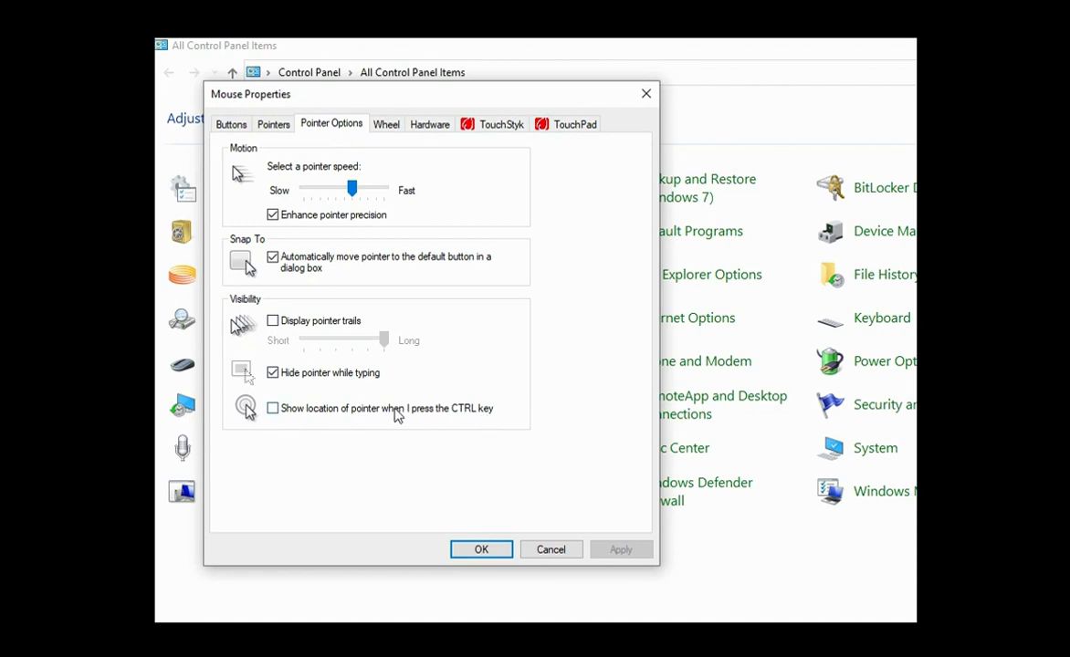
pyautogui.click(273, 409)
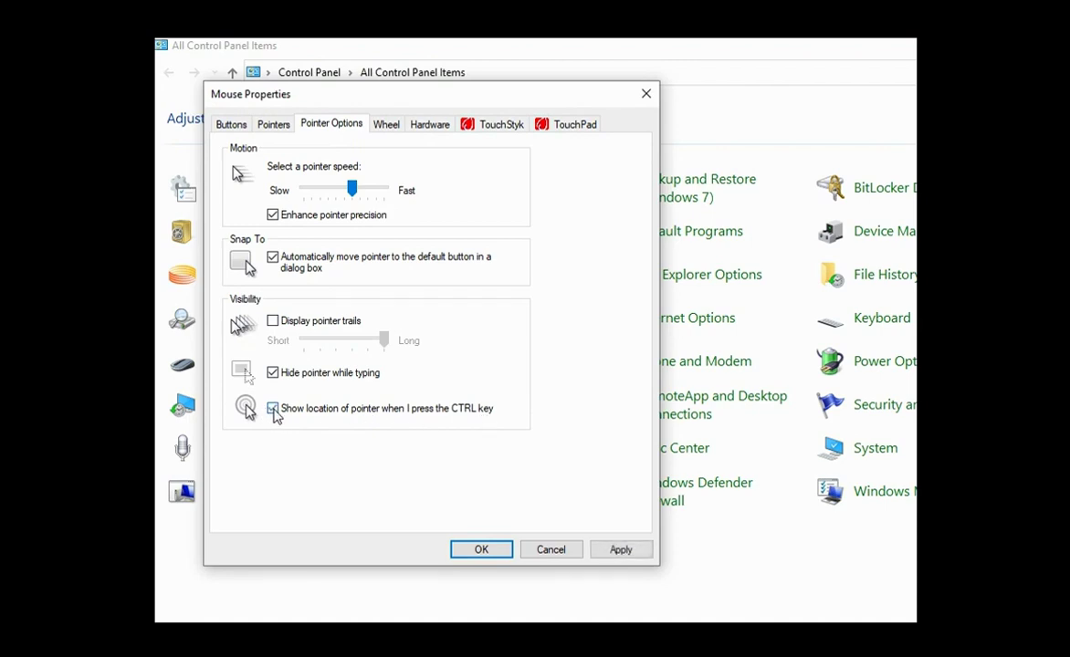
pyautogui.click(620, 551)
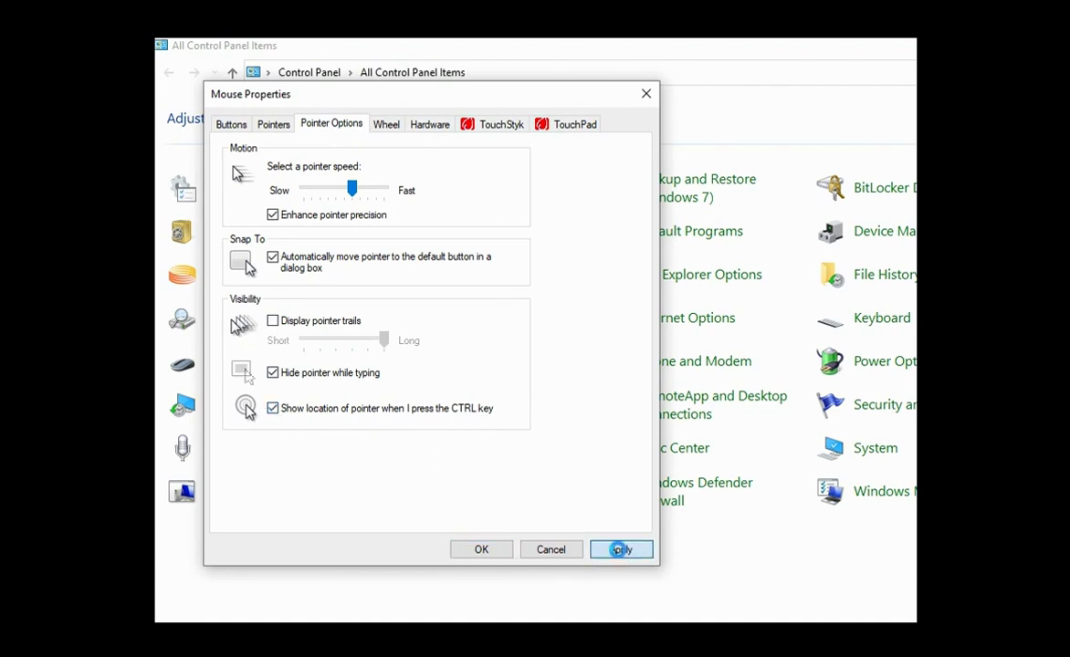
pyautogui.click(482, 550)
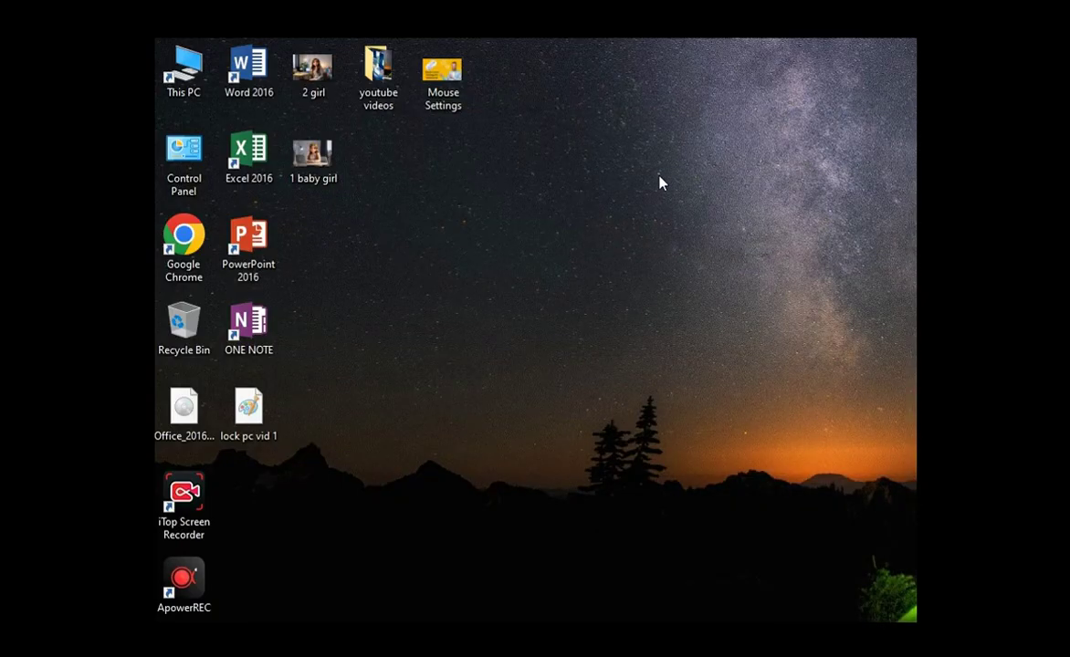
# - Press Ctrl twice on the desktop to flash the pointer-location ring
pyautogui.press('ctrl')
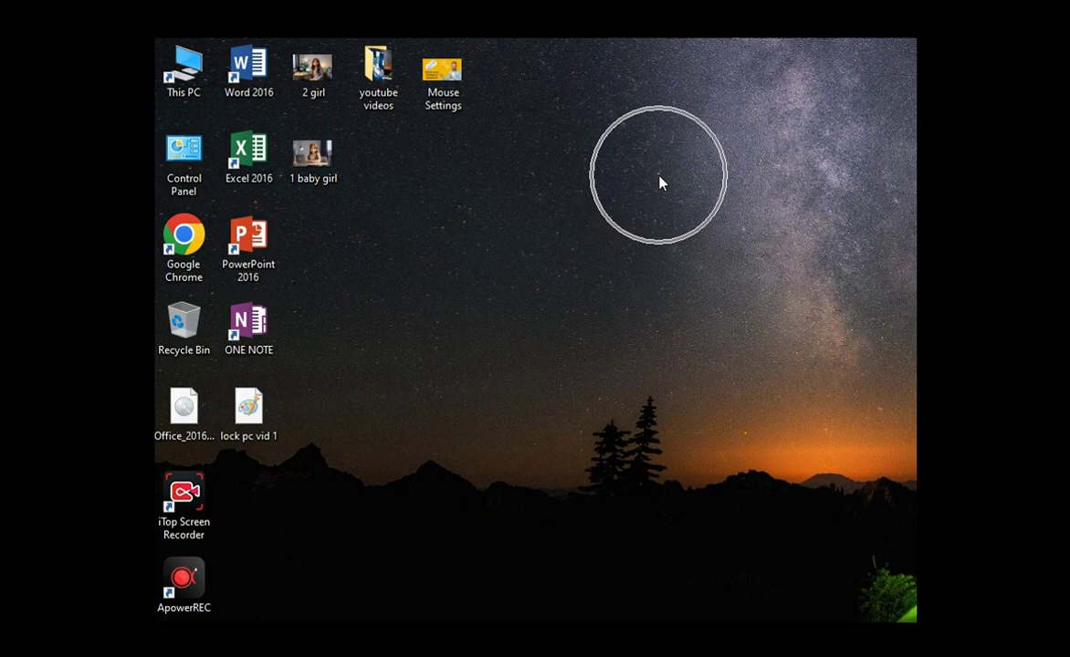
pyautogui.press('ctrl')
pyautogui.press('ctrl')
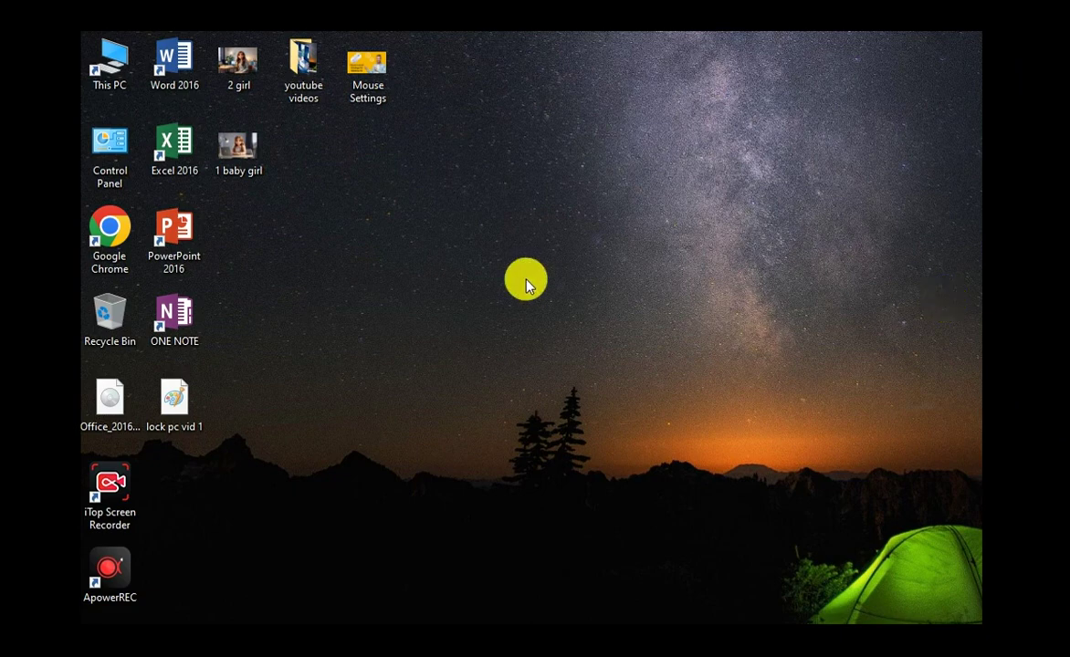
# - Reopen Mouse Properties, tick 'Automatically move pointer to the default button' on Pointer Options, apply and OK
pyautogui.click(115, 166)
pyautogui.doubleClick(115, 166)
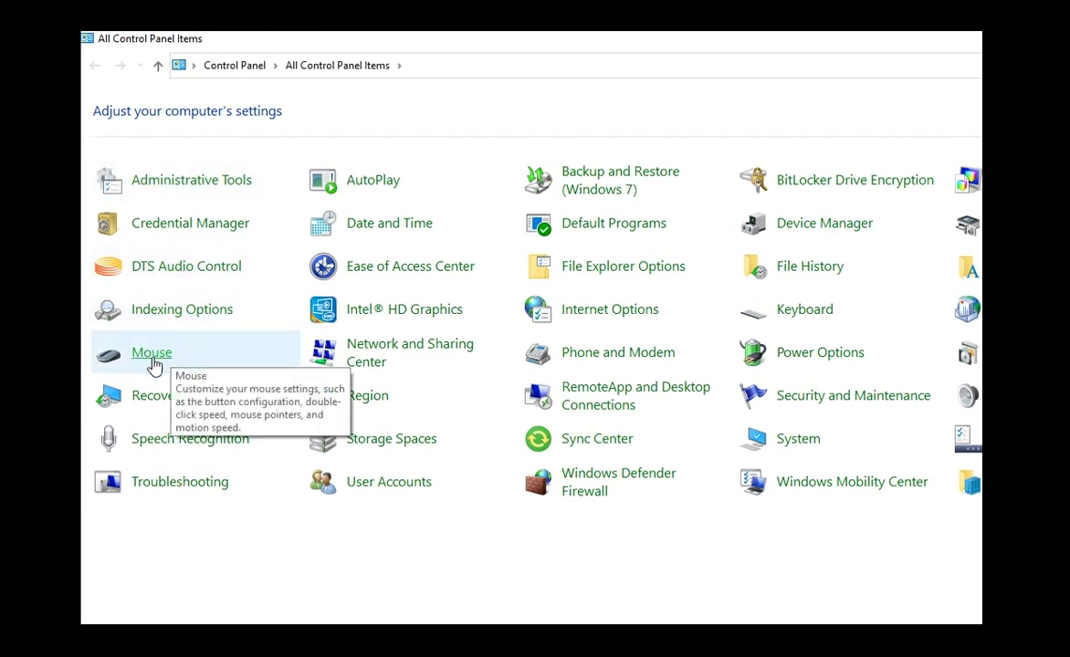
pyautogui.click(152, 354)
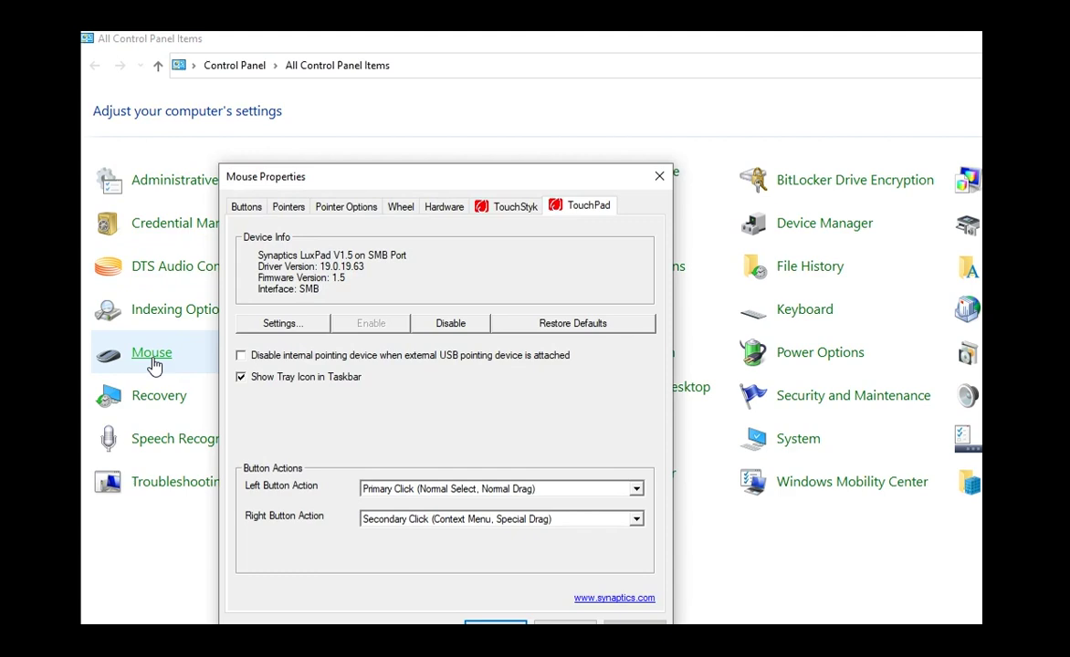
pyautogui.click(334, 210)
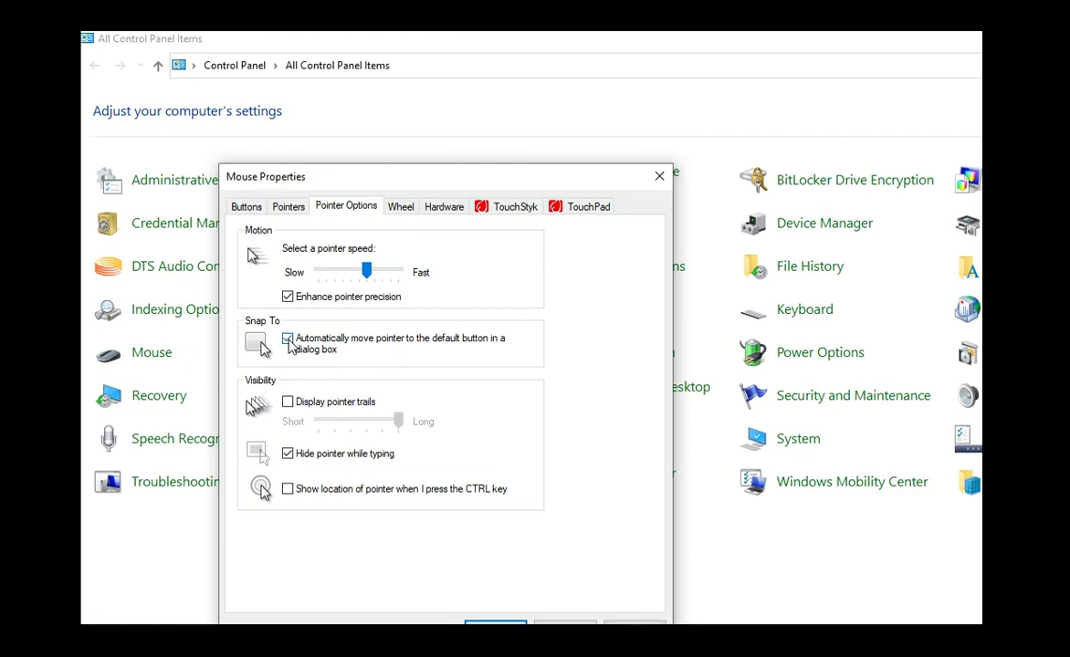
pyautogui.moveTo(553, 179); pyautogui.dragTo(557, 126)
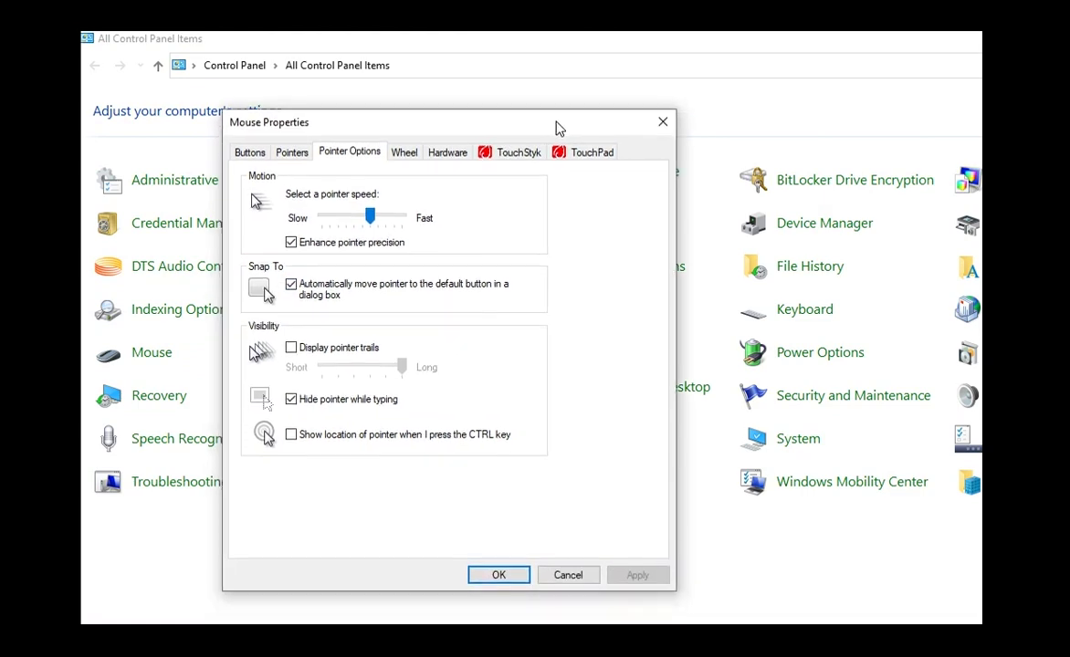
pyautogui.click(291, 286)
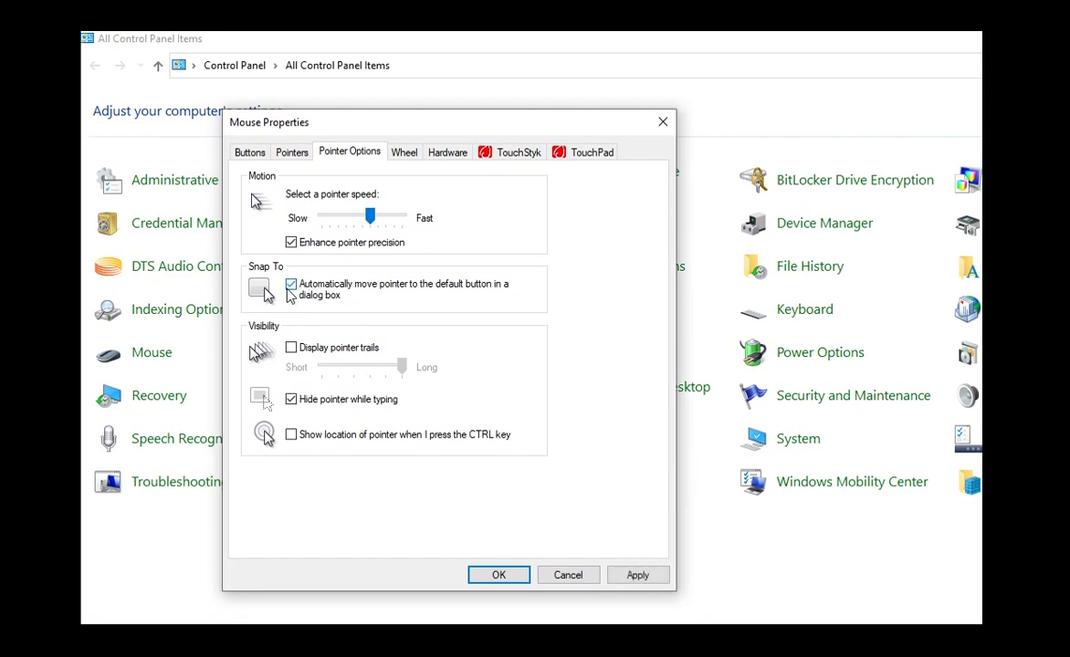
pyautogui.click(629, 576)
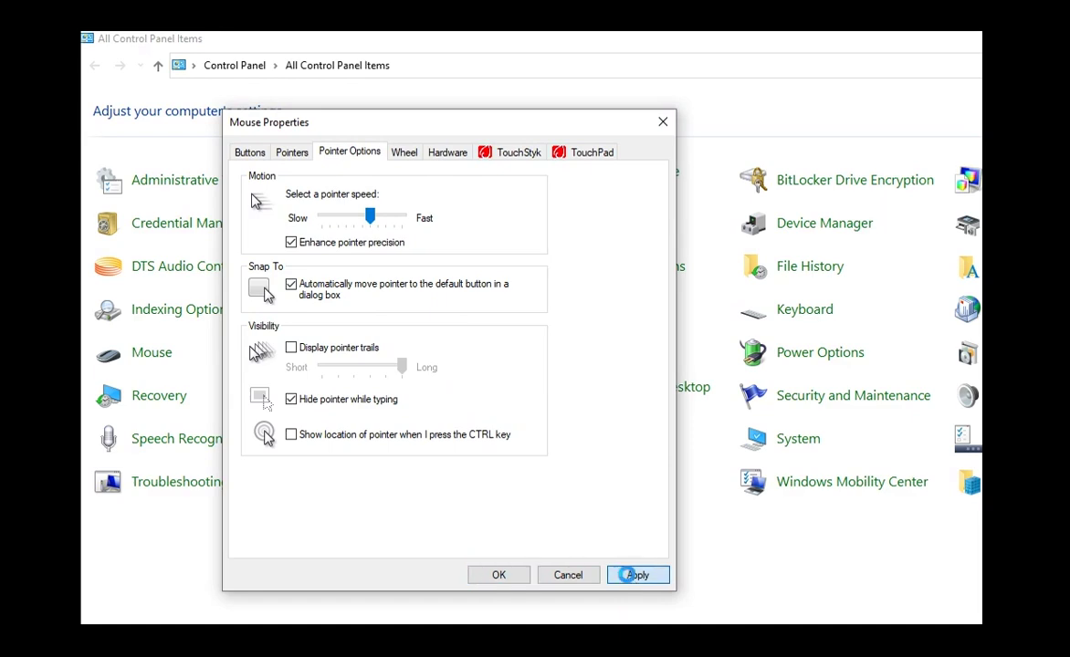
pyautogui.click(497, 575)
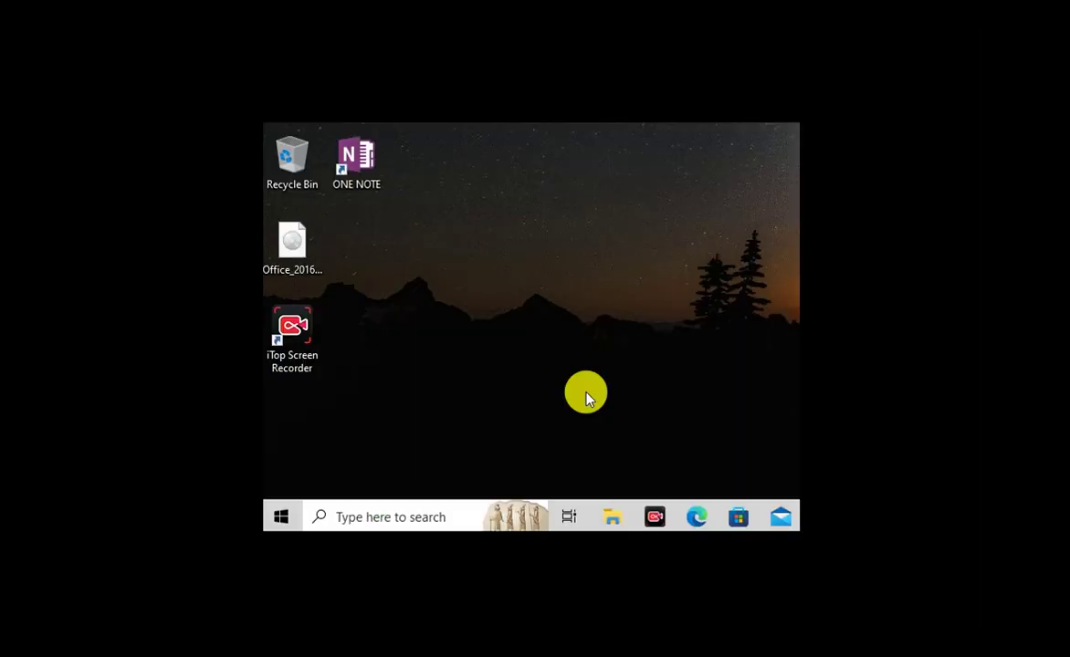
pyautogui.press('super+r')
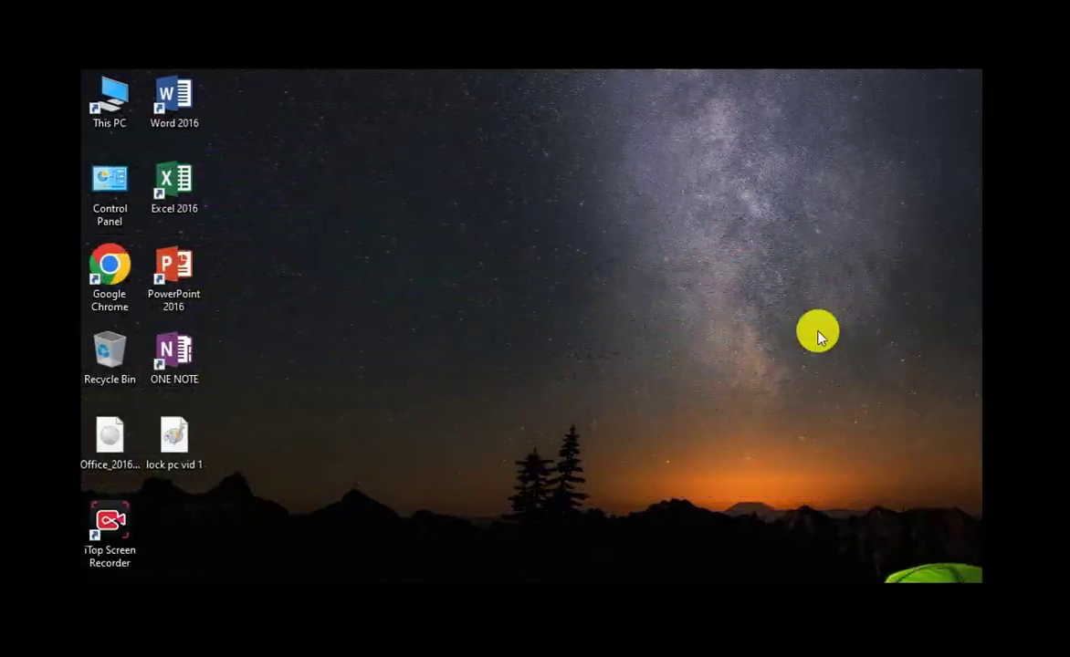
# - Open Control Panel's Mouse Properties and switch to the TouchPad tab via TouchStyk
pyautogui.doubleClick(119, 212)
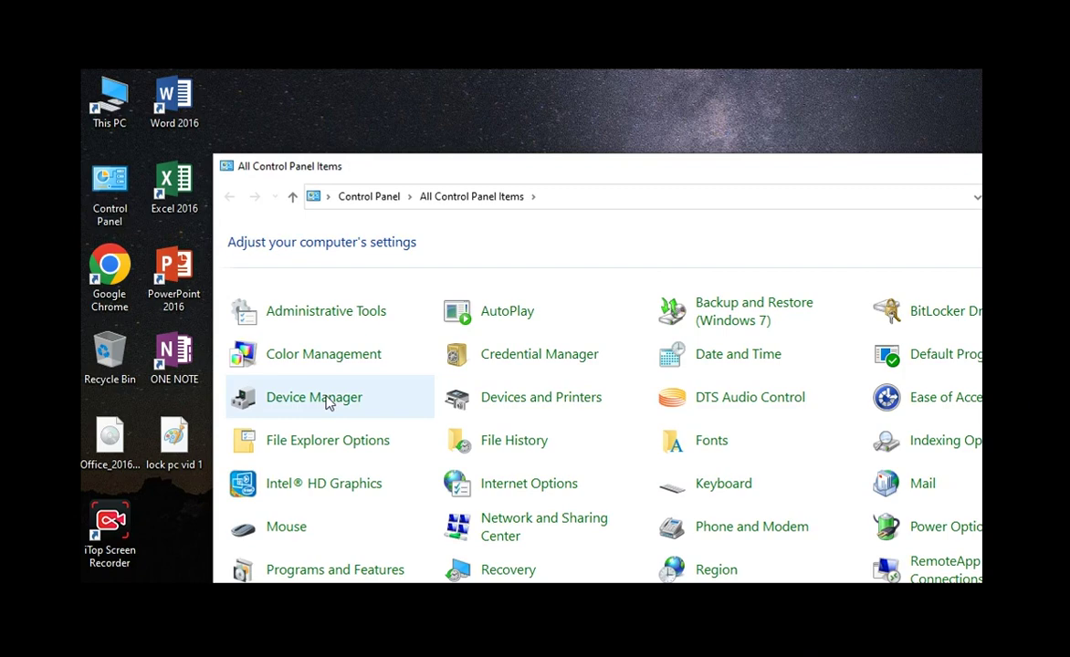
pyautogui.moveTo(526, 178); pyautogui.dragTo(526, 134)
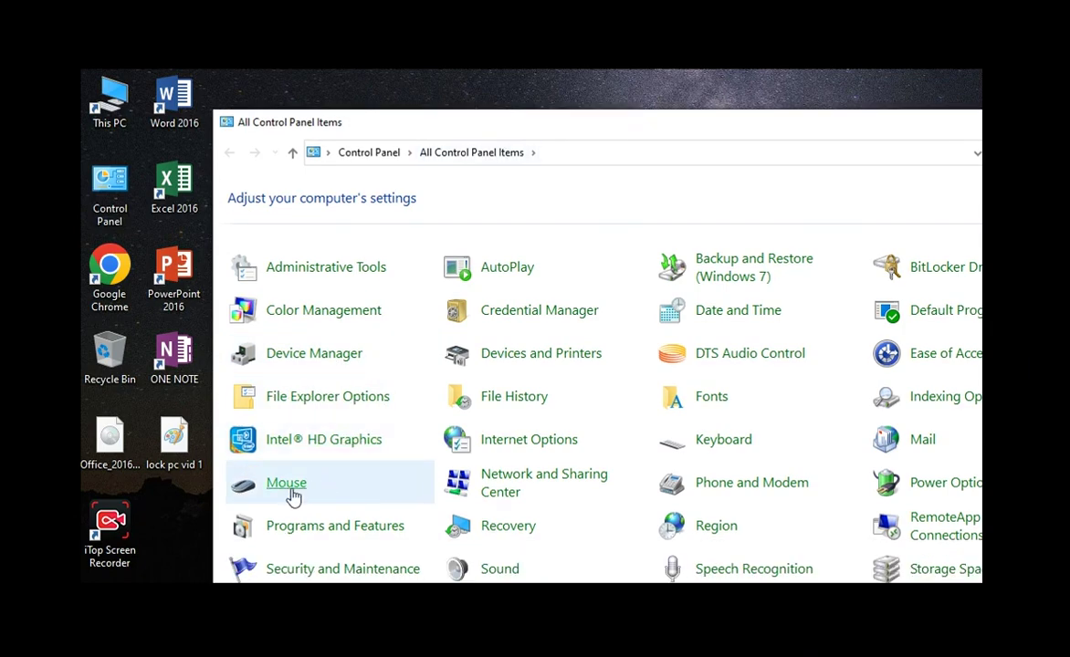
pyautogui.click(292, 495)
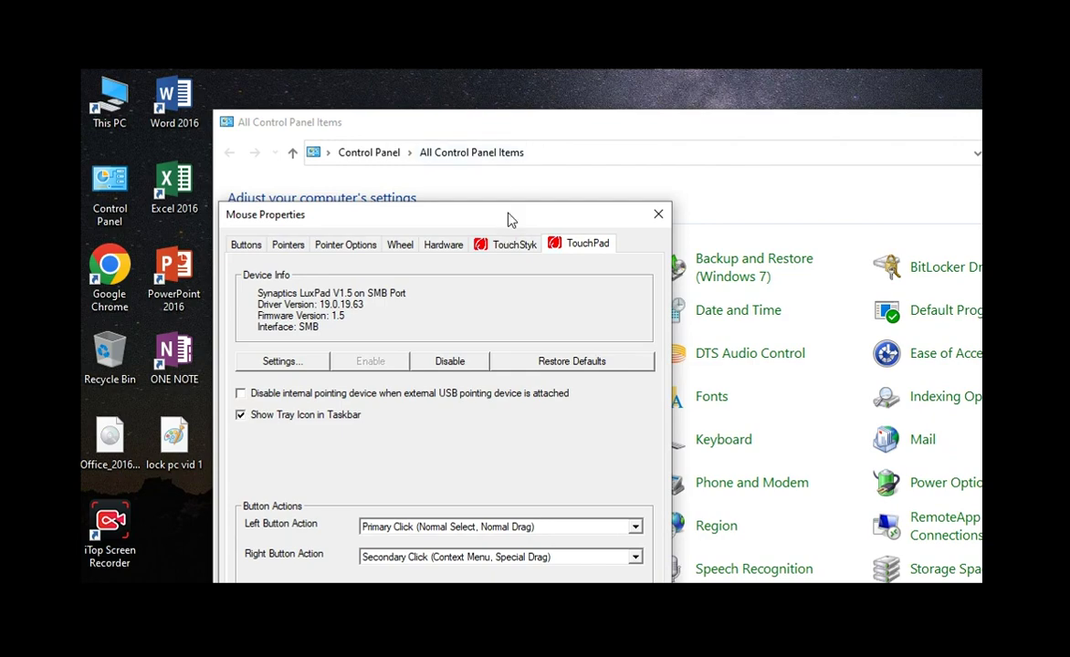
pyautogui.moveTo(512, 218); pyautogui.dragTo(532, 129)
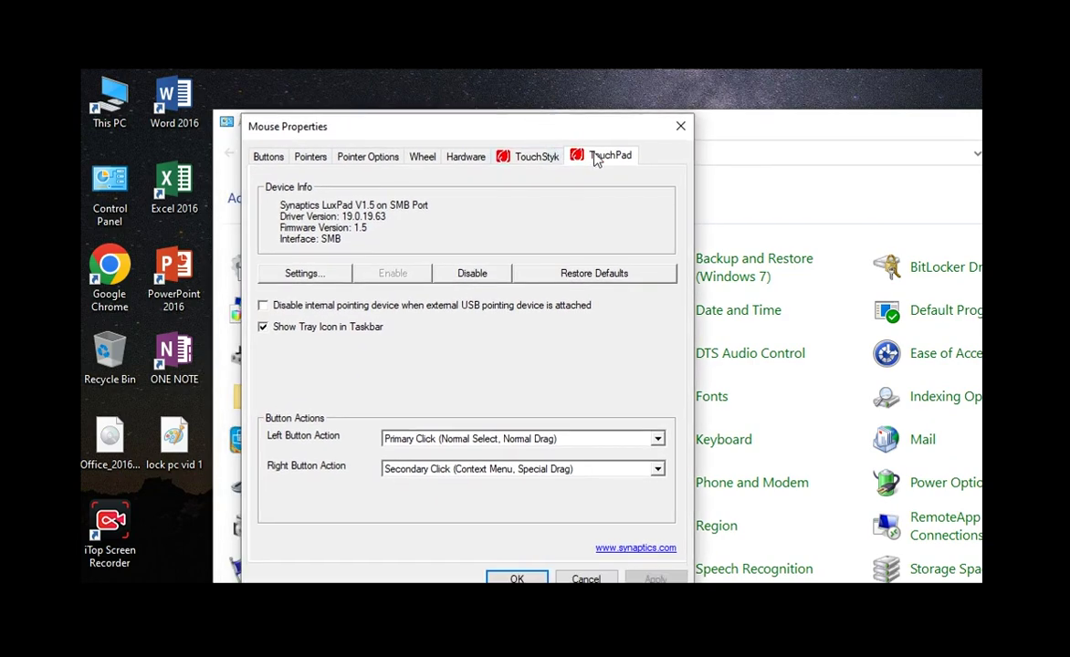
pyautogui.click(548, 159)
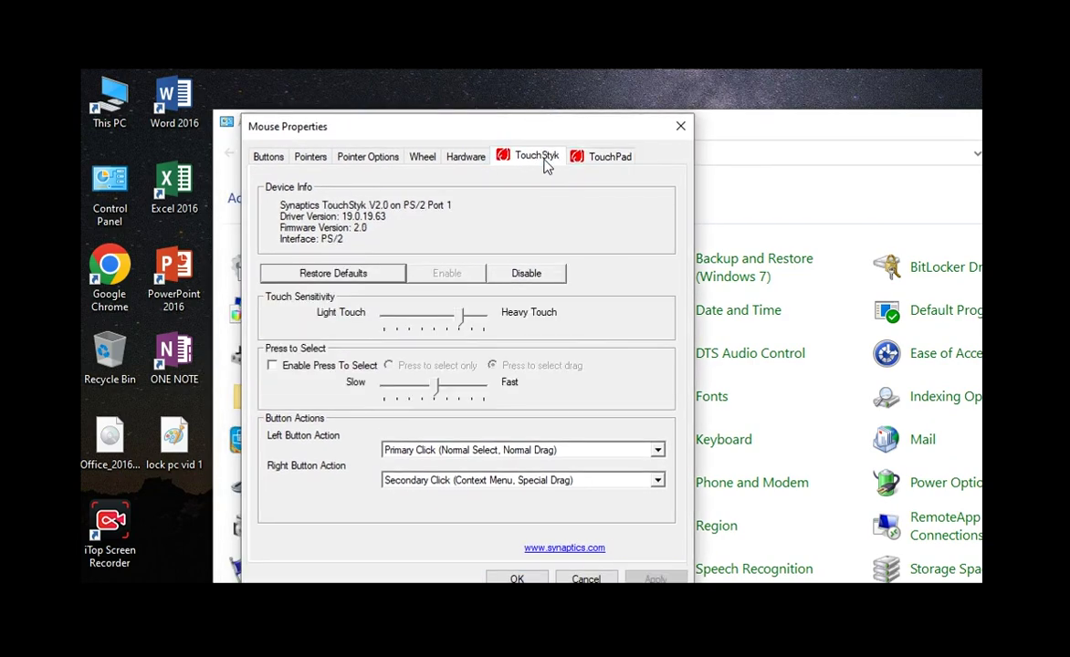
pyautogui.click(600, 160)
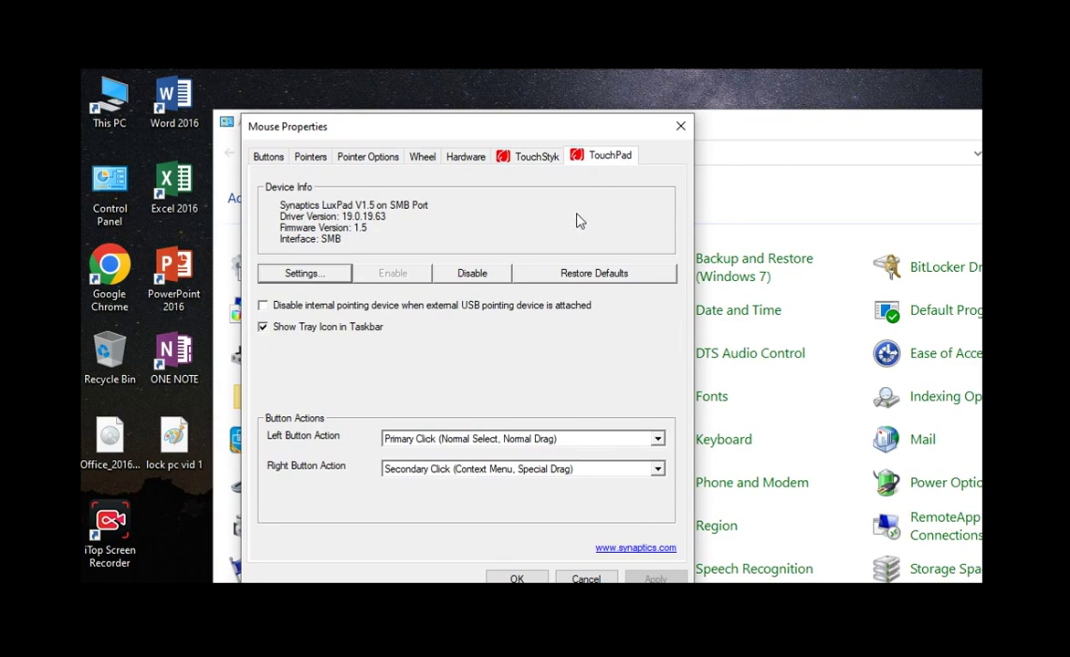
# - Disable the touchpad, re-enable it, and apply the settings
pyautogui.click(473, 273)
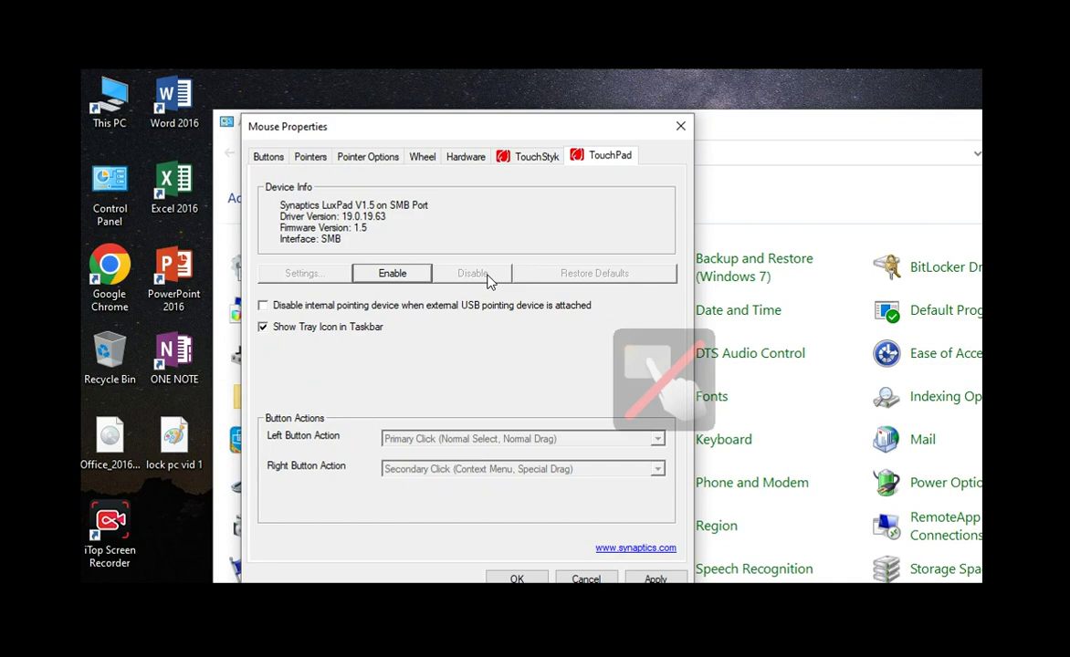
pyautogui.press('Return')
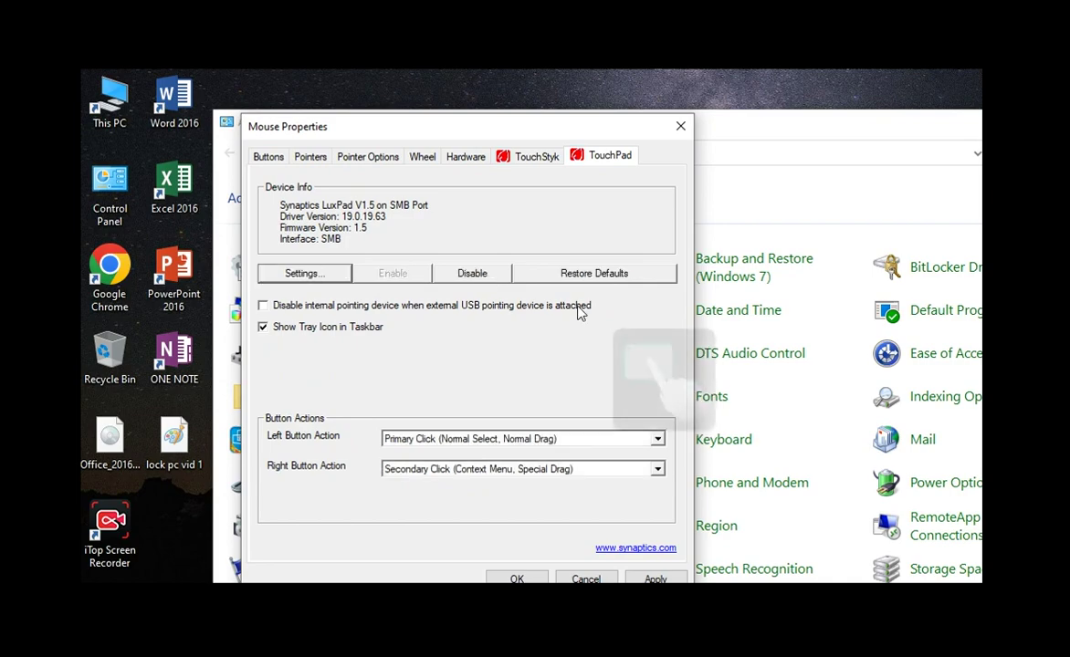
pyautogui.click(658, 579)
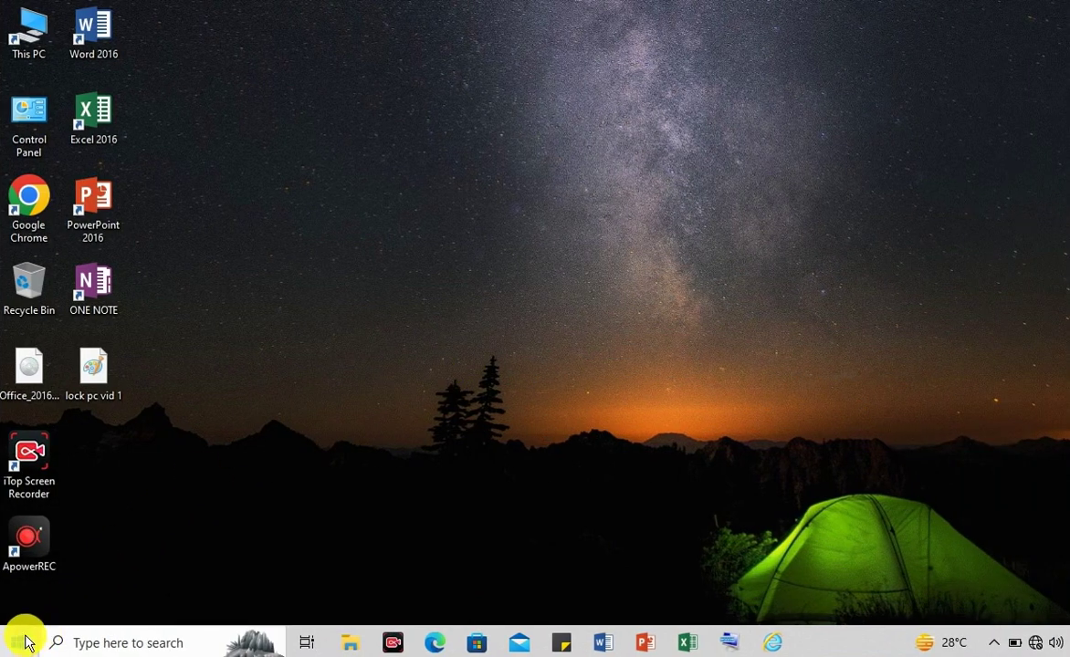
# - Launch Settings from Start, go to Devices > Mouse, then open the pointer size and colour page
pyautogui.click(18, 642)
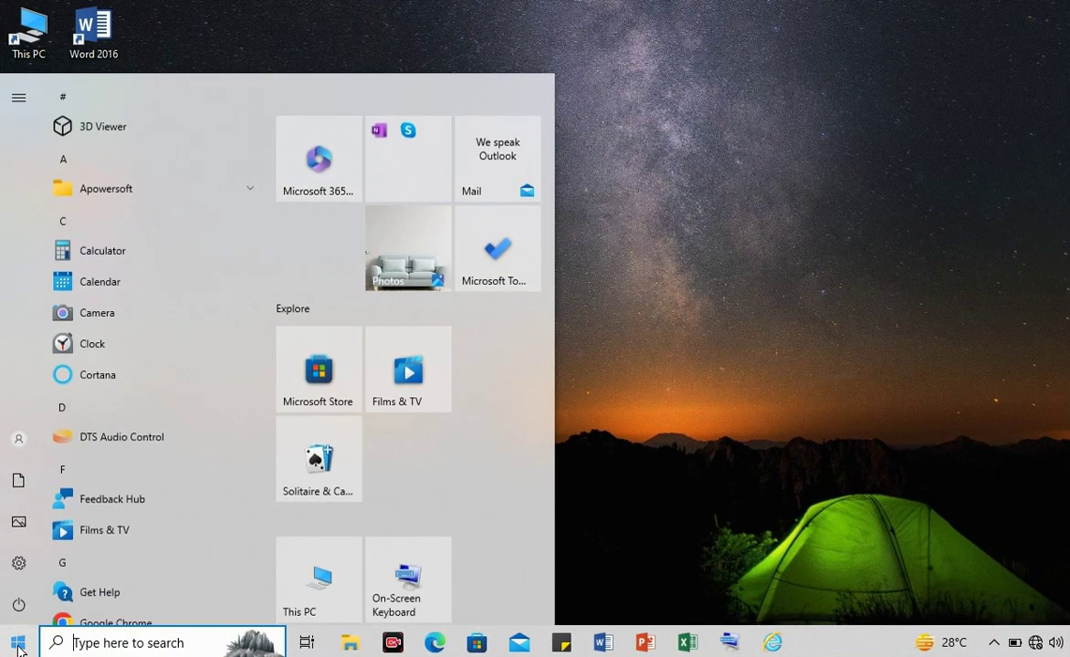
pyautogui.moveTo(18, 563)
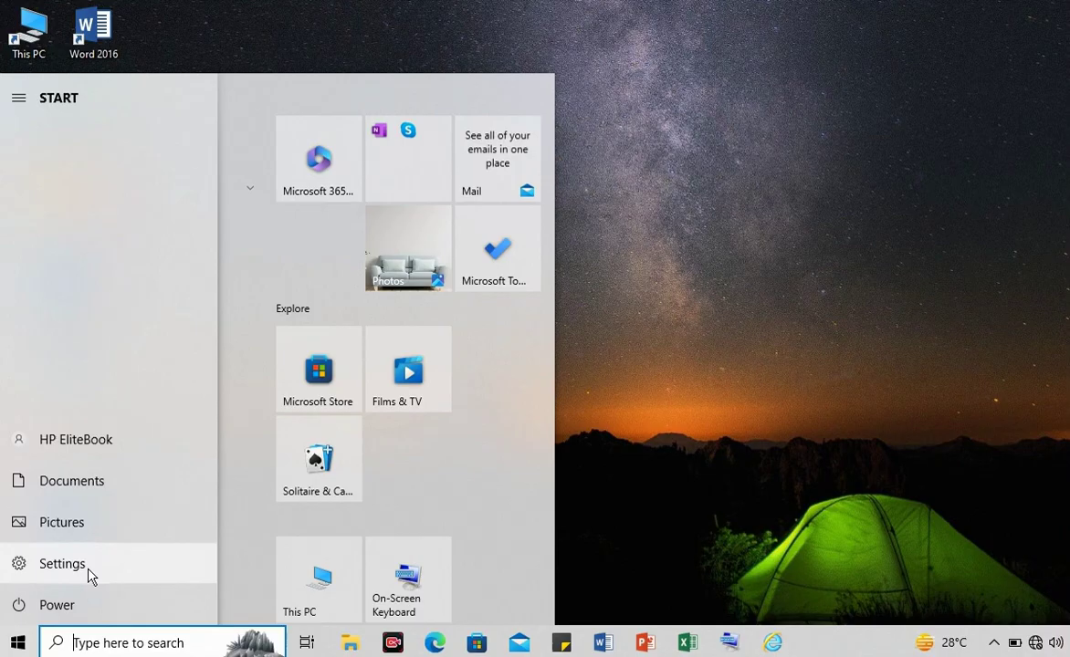
pyautogui.click(64, 564)
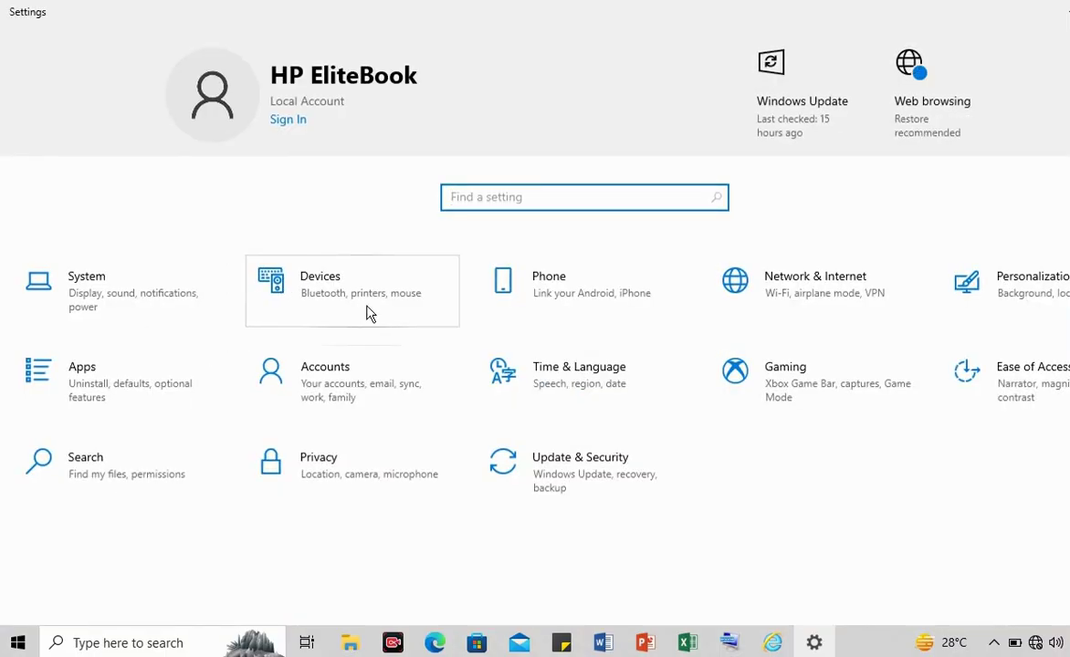
pyautogui.click(369, 314)
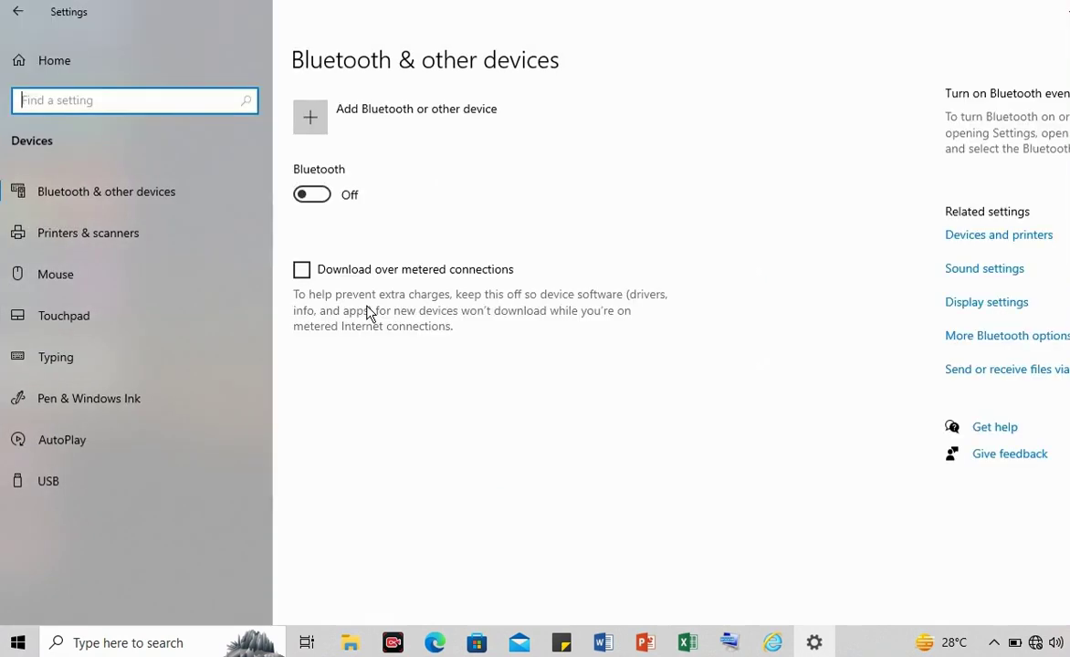
pyautogui.click(84, 287)
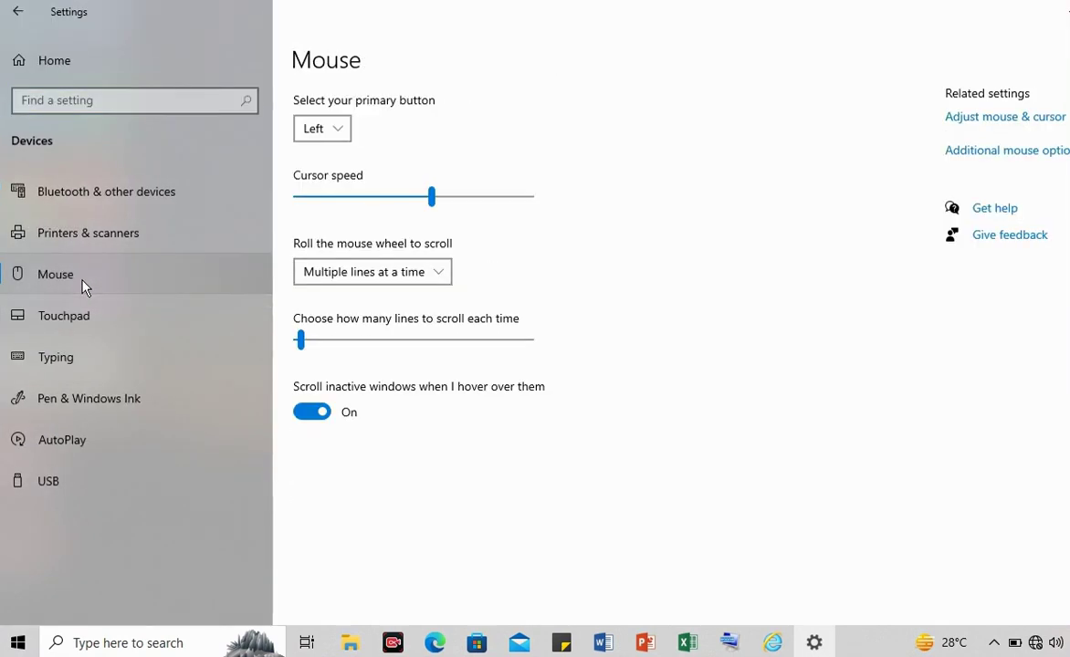
pyautogui.click(994, 119)
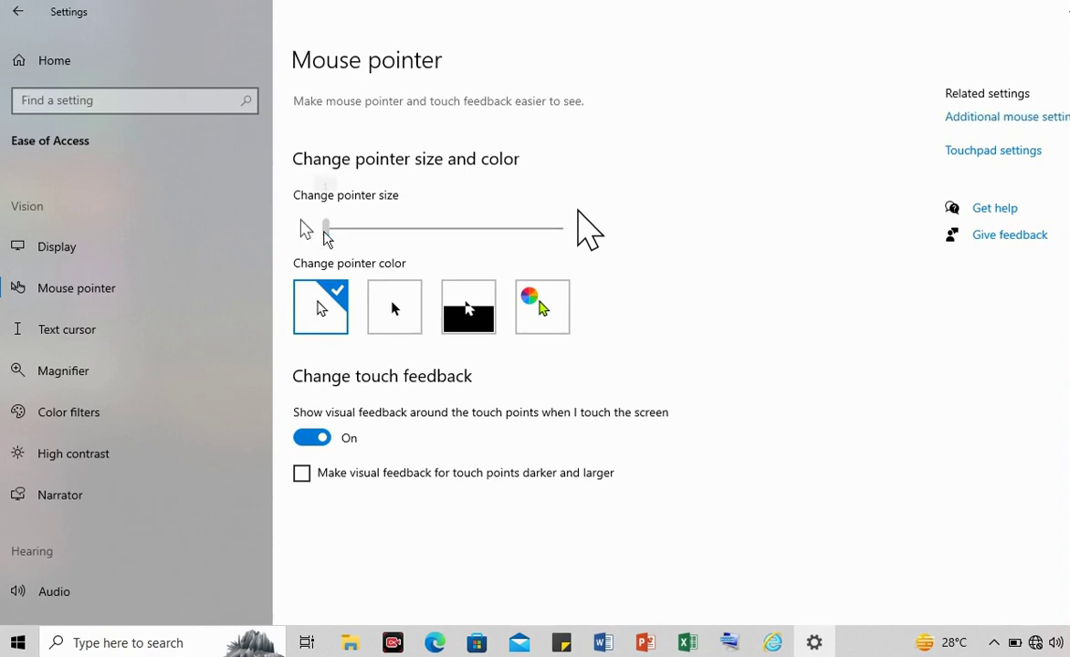
# - Try a larger pointer, inverted colours, then pink, yellow and lime before choosing custom purple
pyautogui.moveTo(326, 228); pyautogui.dragTo(493, 245)
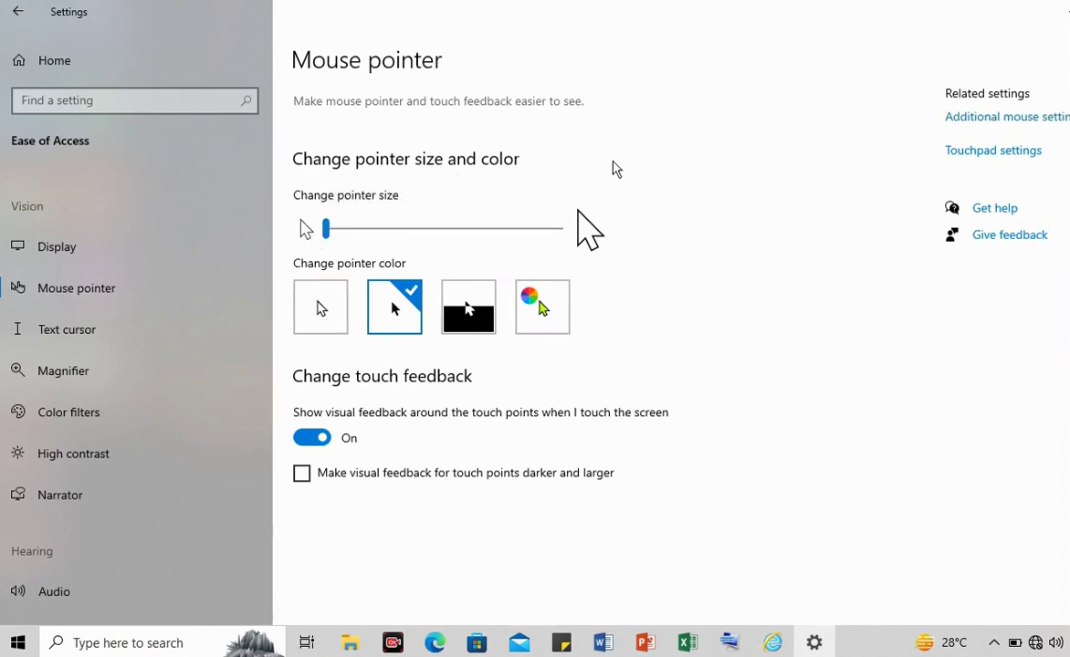
pyautogui.click(461, 320)
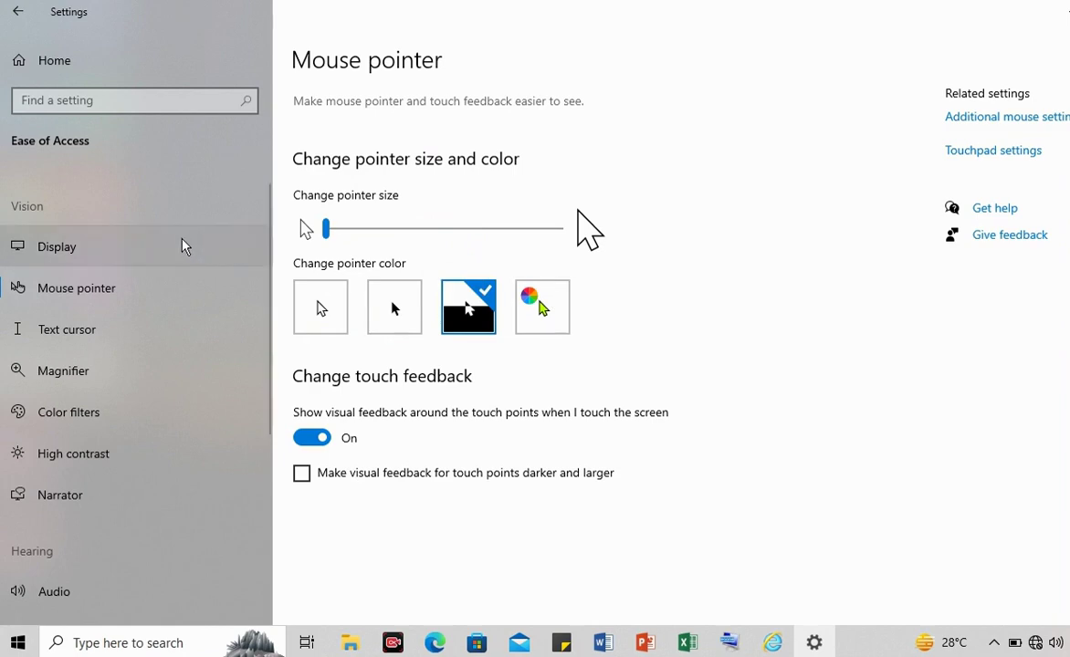
pyautogui.click(549, 327)
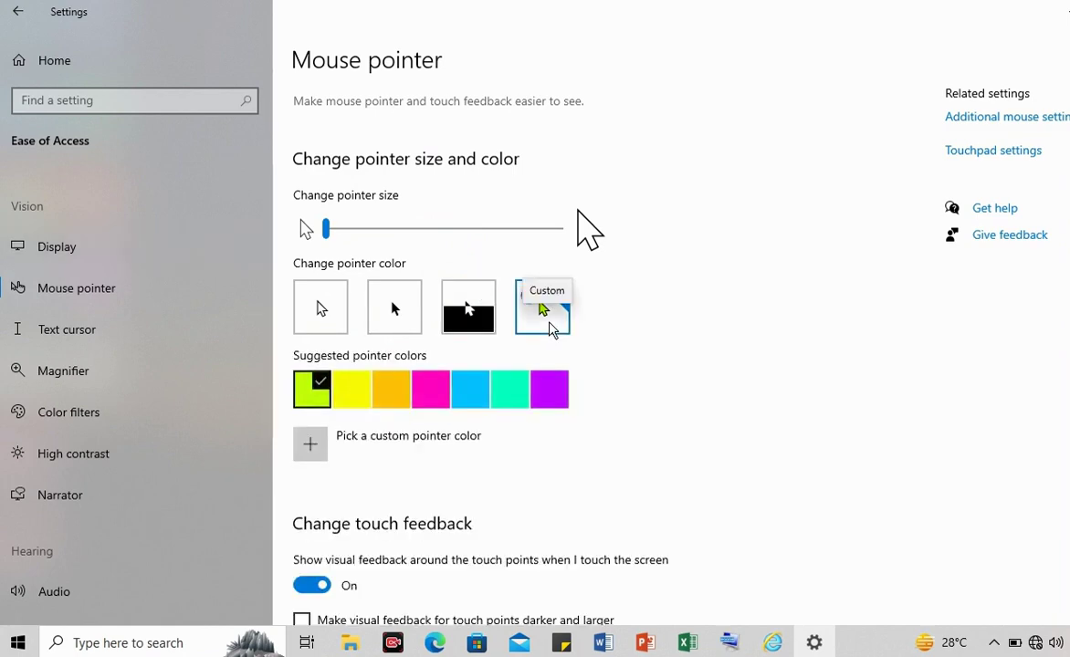
pyautogui.click(426, 393)
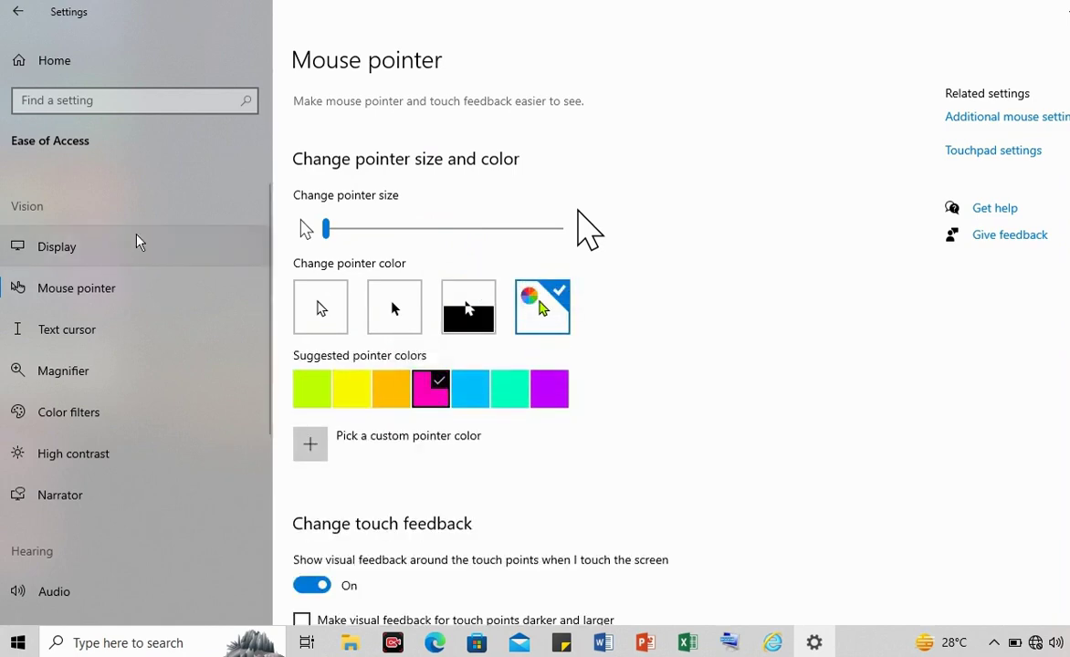
pyautogui.click(347, 402)
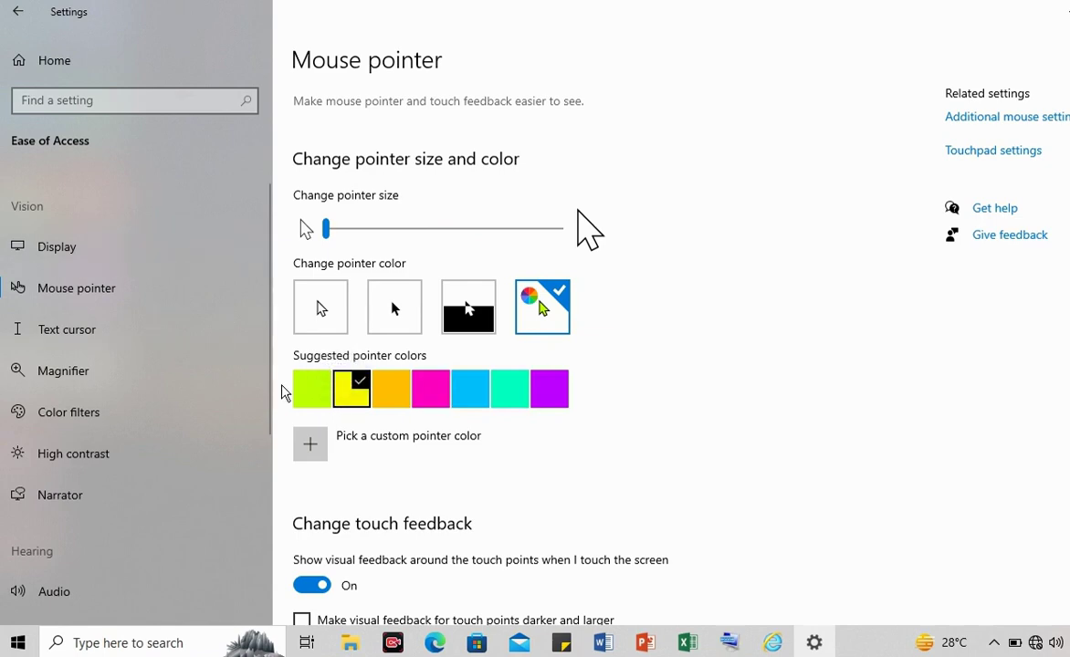
pyautogui.click(308, 390)
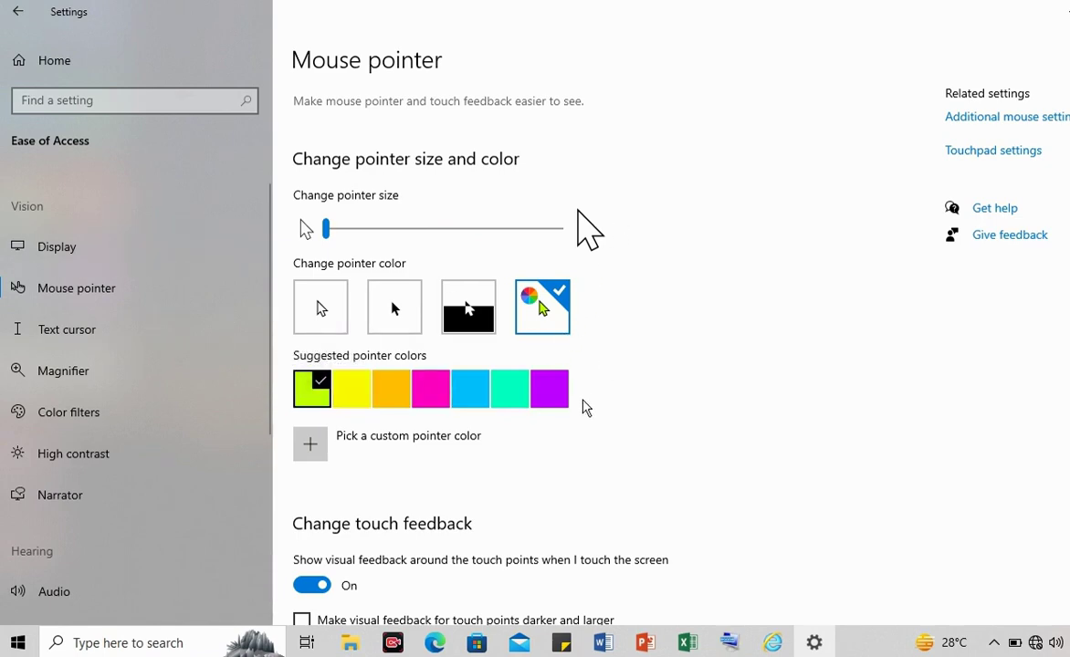
pyautogui.click(555, 394)
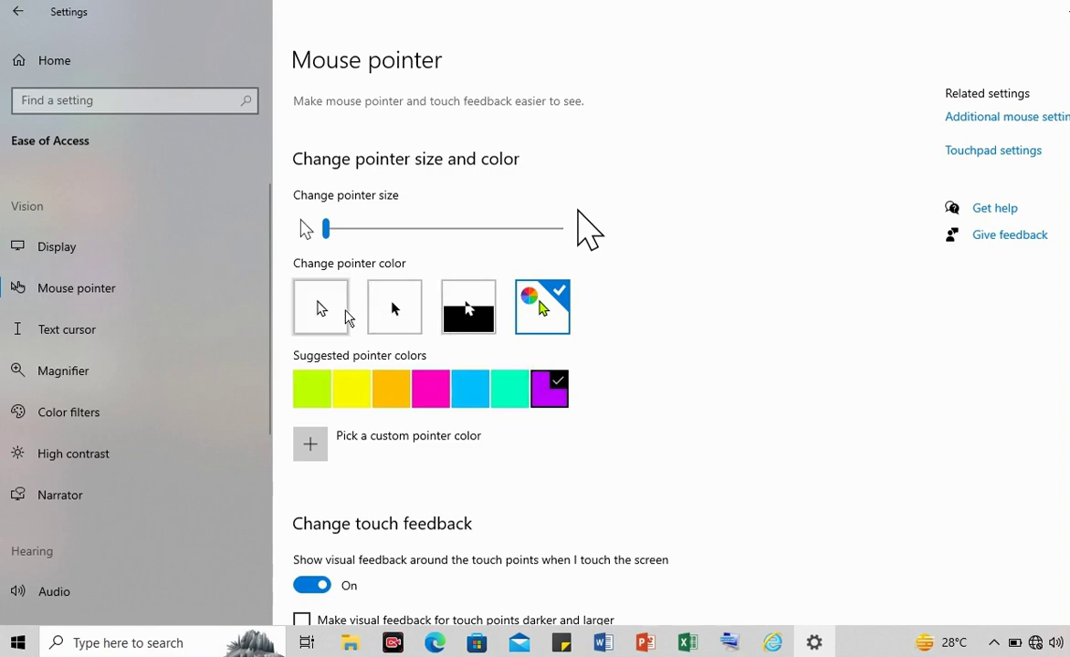